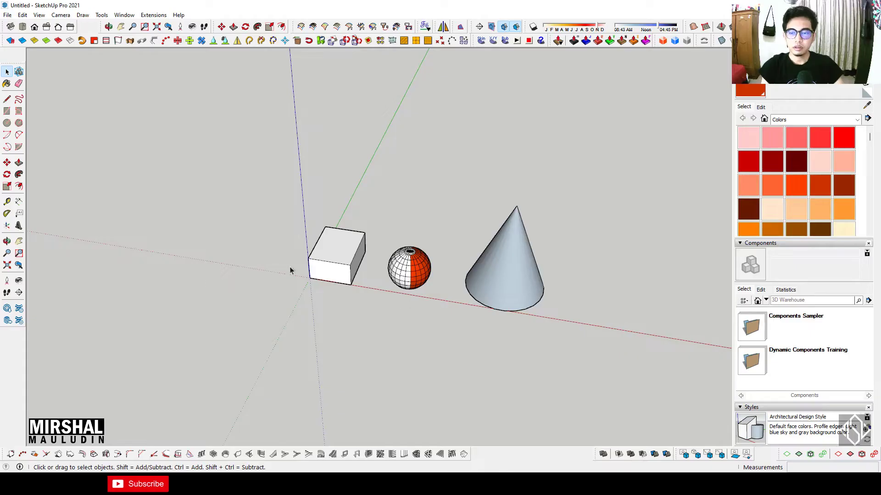
Step: Orbit and zoom in closer to the box, sphere and cone
{"action": "mouse_move", "coordinate": [290, 271]}
{"action": "middle_mouse_down"}
{"action": "mouse_move", "coordinate": [335, 269]}
{"action": "mouse_move", "coordinate": [329, 300]}
{"action": "middle_mouse_up"}
{"action": "scroll", "coordinate": [348, 255], "scroll_direction": "up", "scroll_amount": 3}
{"action": "scroll", "coordinate": [353, 248], "scroll_direction": "up", "scroll_amount": 3}
{"action": "scroll", "coordinate": [233, 299], "scroll_direction": "up", "scroll_amount": 1}
{"action": "scroll", "coordinate": [234, 298], "scroll_direction": "down", "scroll_amount": 2}
Step: Select the sphere and the cone, and float the Edit toolbar over the view
{"action": "left_click", "coordinate": [436, 280]}
{"action": "scroll", "coordinate": [291, 304], "scroll_direction": "down", "scroll_amount": 3}
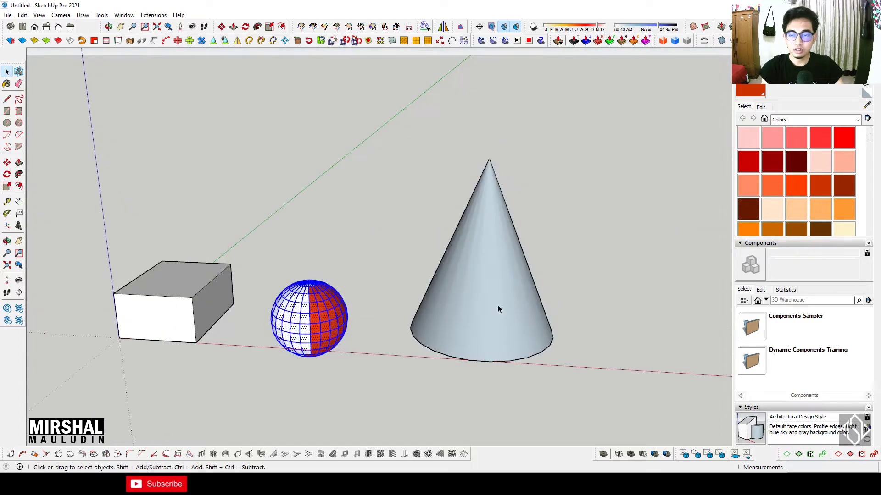
{"action": "left_click", "coordinate": [478, 313]}
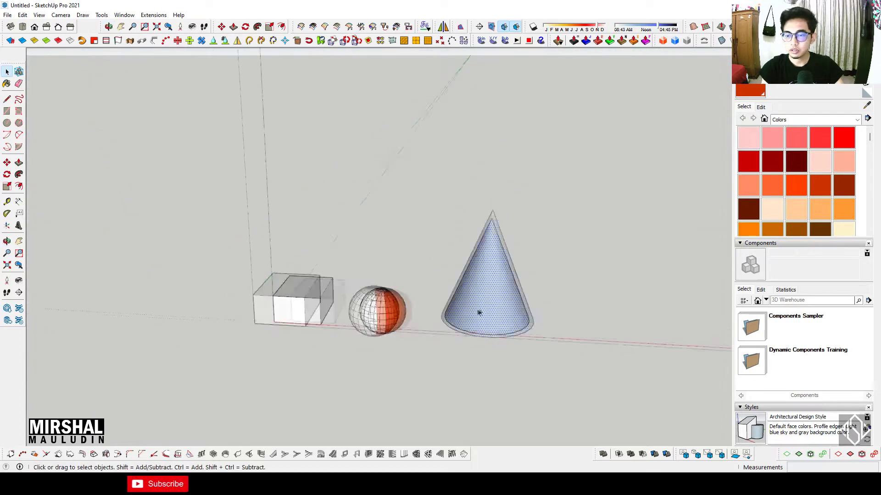
{"action": "scroll", "coordinate": [454, 334], "scroll_direction": "down", "scroll_amount": 2}
{"action": "mouse_move", "coordinate": [428, 356]}
{"action": "middle_mouse_down"}
{"action": "mouse_move", "coordinate": [382, 254]}
{"action": "mouse_move", "coordinate": [433, 244]}
{"action": "mouse_move", "coordinate": [348, 350]}
{"action": "middle_mouse_up"}
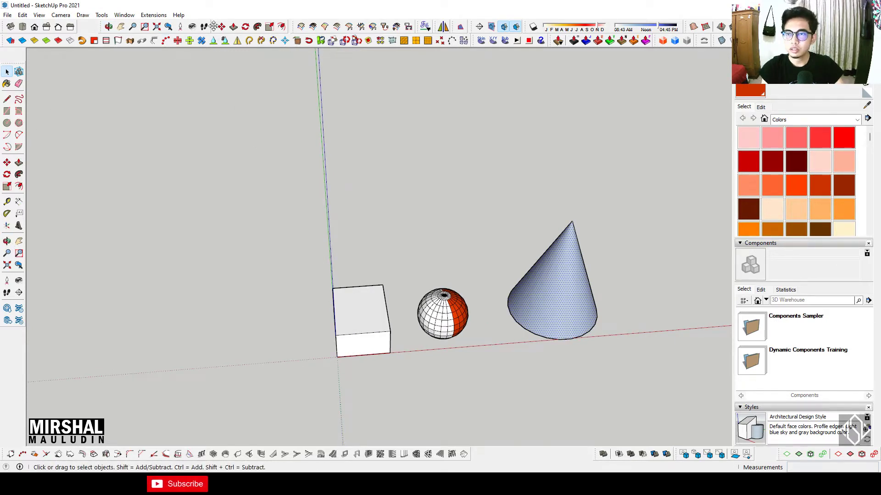
{"action": "left_click_drag", "start_coordinate": [213, 25], "coordinate": [216, 235]}
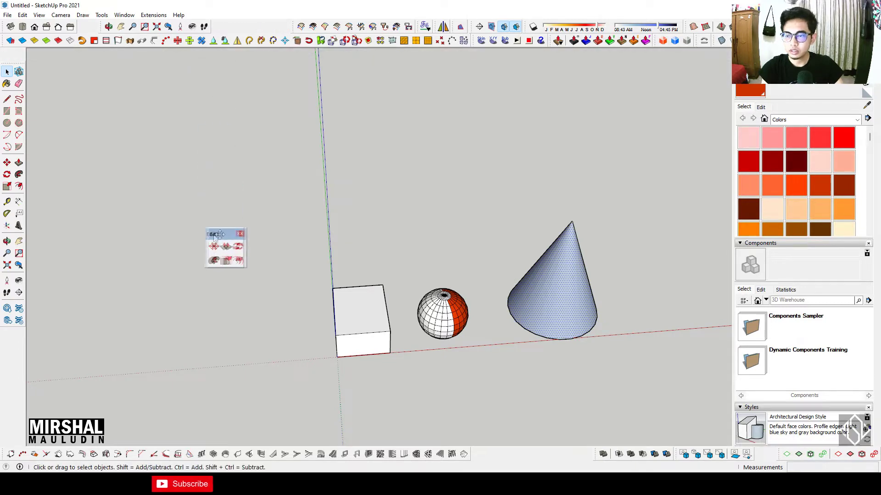
{"action": "mouse_move", "coordinate": [317, 248]}
{"action": "middle_mouse_down"}
{"action": "mouse_move", "coordinate": [342, 350]}
{"action": "mouse_move", "coordinate": [387, 255]}
{"action": "mouse_move", "coordinate": [398, 329]}
{"action": "mouse_move", "coordinate": [362, 374]}
{"action": "mouse_move", "coordinate": [377, 384]}
{"action": "mouse_move", "coordinate": [364, 355]}
{"action": "mouse_move", "coordinate": [411, 248]}
{"action": "mouse_move", "coordinate": [371, 282]}
{"action": "mouse_move", "coordinate": [359, 340]}
{"action": "middle_mouse_up"}
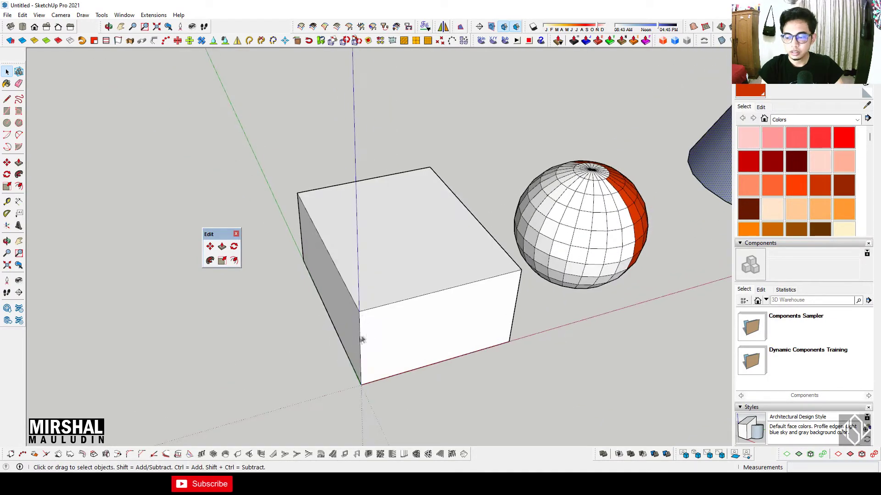
{"action": "key", "text": "q"}
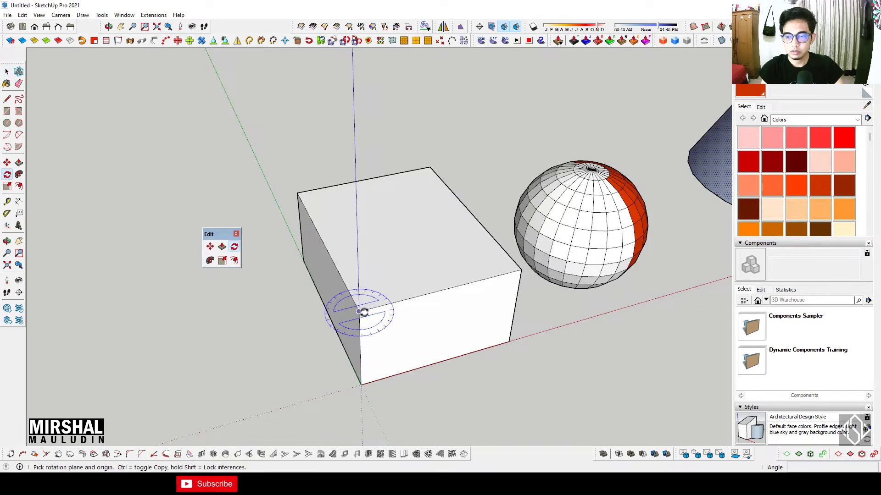
{"action": "middle_click_drag", "start_coordinate": [362, 312], "coordinate": [371, 275]}
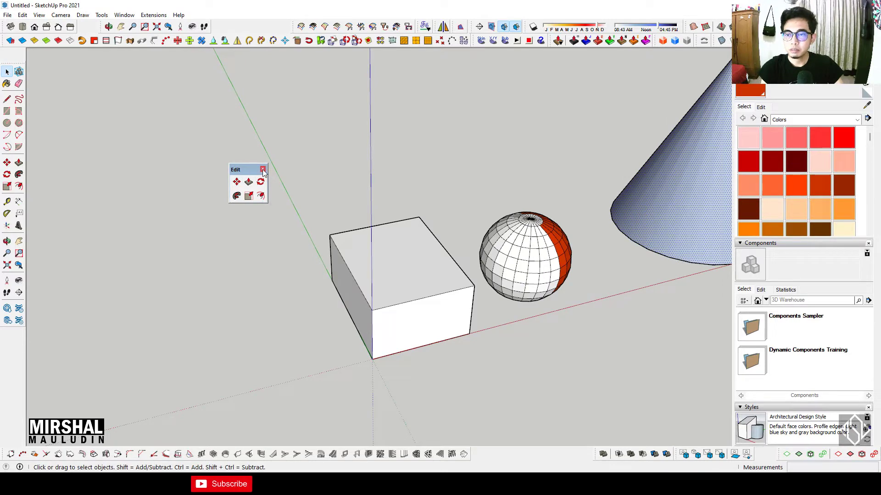
{"action": "left_click", "coordinate": [262, 169]}
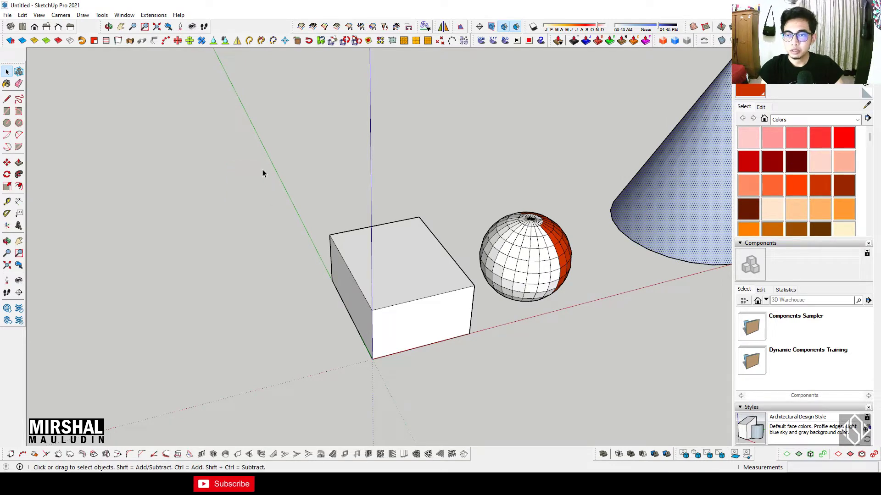
{"action": "right_click", "coordinate": [232, 28]}
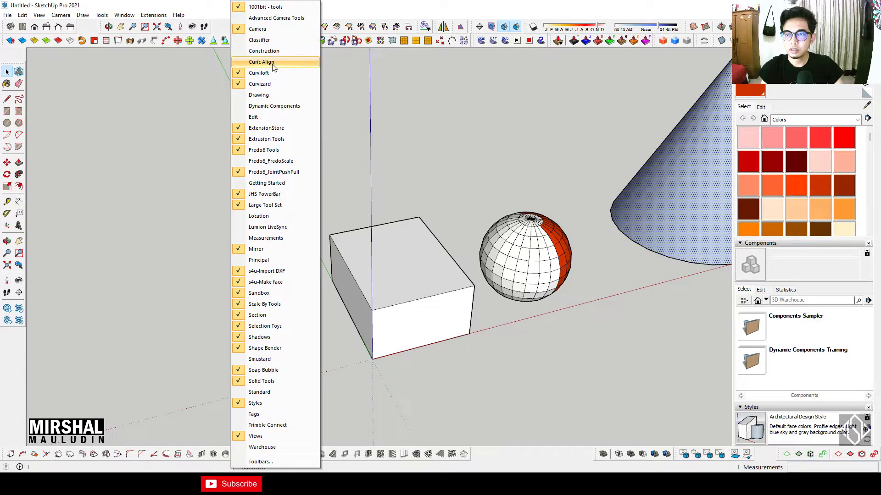
{"action": "left_click", "coordinate": [267, 118]}
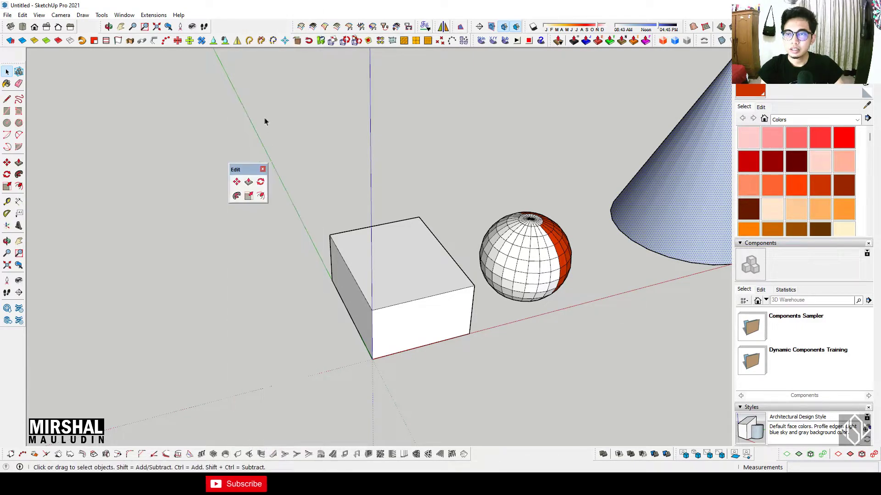
{"action": "scroll", "coordinate": [274, 232], "scroll_direction": "down", "scroll_amount": 3}
{"action": "mouse_move", "coordinate": [273, 232]}
{"action": "middle_mouse_down"}
{"action": "mouse_move", "coordinate": [324, 243]}
{"action": "mouse_move", "coordinate": [305, 320]}
{"action": "mouse_move", "coordinate": [331, 305]}
{"action": "mouse_move", "coordinate": [330, 205]}
{"action": "mouse_move", "coordinate": [345, 241]}
{"action": "mouse_move", "coordinate": [331, 220]}
{"action": "middle_mouse_up"}
{"action": "left_click_drag", "start_coordinate": [248, 151], "coordinate": [174, 147]}
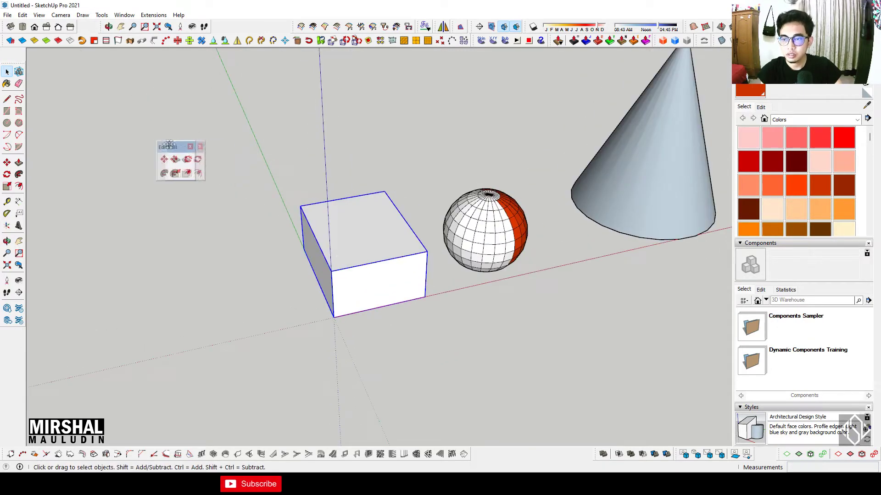
Step: Start rotating the box from a centre on its front edge, then cancel
{"action": "mouse_move", "coordinate": [327, 245]}
{"action": "middle_mouse_down"}
{"action": "mouse_move", "coordinate": [309, 245]}
{"action": "mouse_move", "coordinate": [397, 253]}
{"action": "mouse_move", "coordinate": [346, 275]}
{"action": "mouse_move", "coordinate": [386, 268]}
{"action": "middle_mouse_up"}
{"action": "key", "text": "q"}
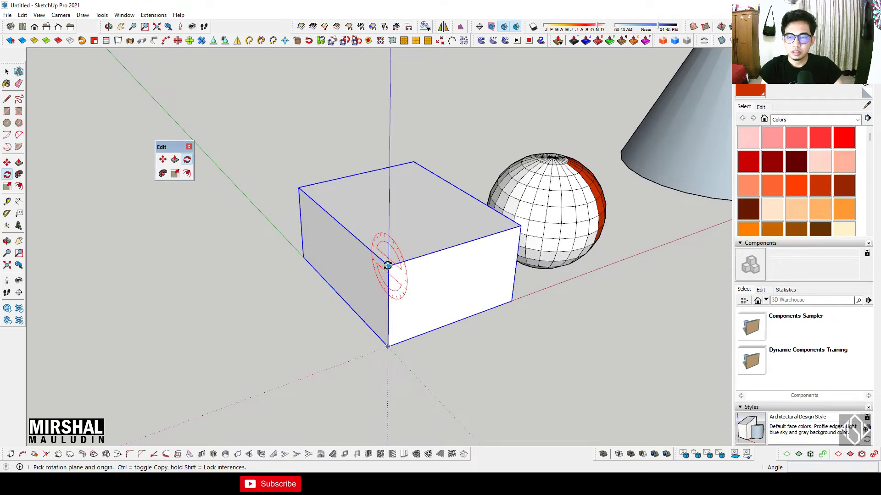
{"action": "mouse_move", "coordinate": [403, 266]}
{"action": "middle_mouse_down"}
{"action": "mouse_move", "coordinate": [334, 250]}
{"action": "mouse_move", "coordinate": [367, 262]}
{"action": "mouse_move", "coordinate": [395, 250]}
{"action": "mouse_move", "coordinate": [270, 239]}
{"action": "middle_mouse_up"}
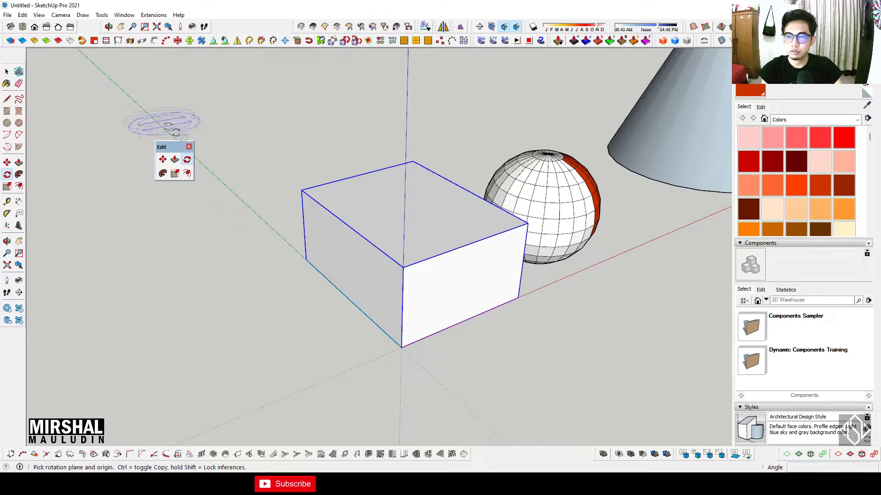
{"action": "left_click", "coordinate": [402, 267]}
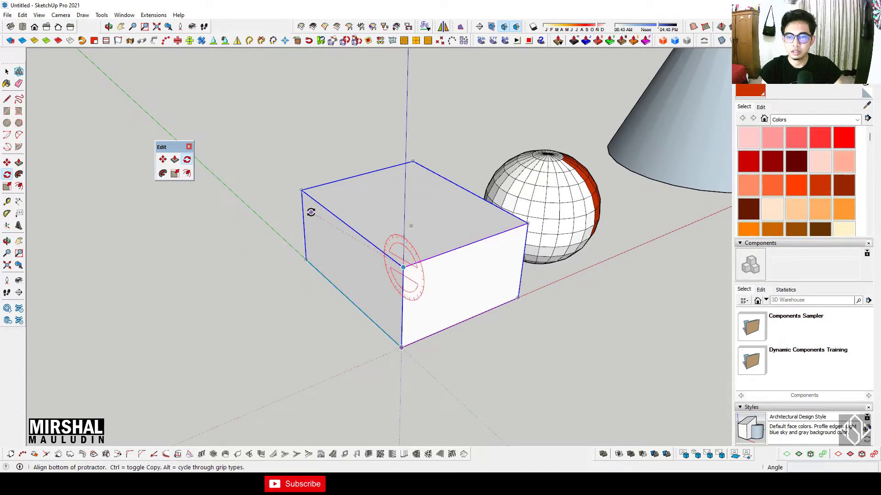
{"action": "left_click", "coordinate": [312, 218]}
{"action": "key", "text": "Escape"}
Step: Retry the box rotation from its corner, cancel, and set a new centre on the top face
{"action": "middle_click_drag", "start_coordinate": [307, 205], "coordinate": [339, 236]}
{"action": "left_click", "coordinate": [342, 263]}
{"action": "key", "text": "Escape"}
{"action": "middle_click_drag", "start_coordinate": [373, 255], "coordinate": [344, 238]}
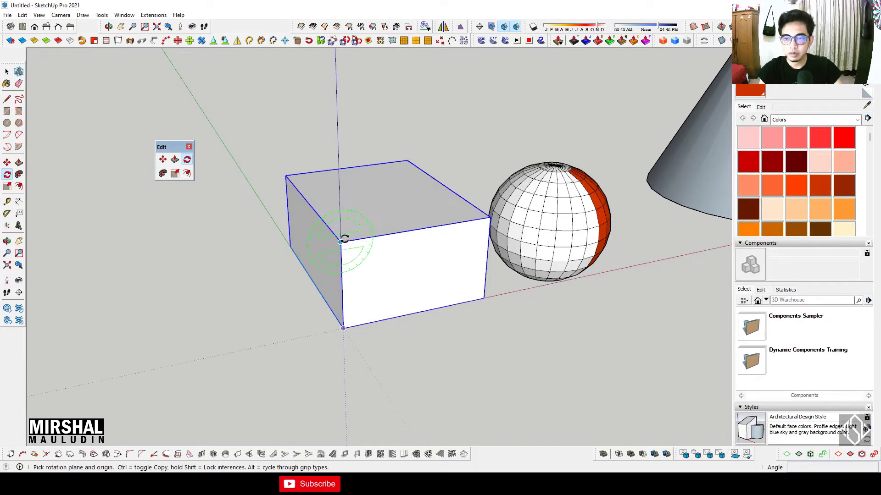
{"action": "mouse_move", "coordinate": [344, 269]}
{"action": "middle_mouse_down"}
{"action": "mouse_move", "coordinate": [334, 309]}
{"action": "mouse_move", "coordinate": [325, 287]}
{"action": "middle_mouse_up"}
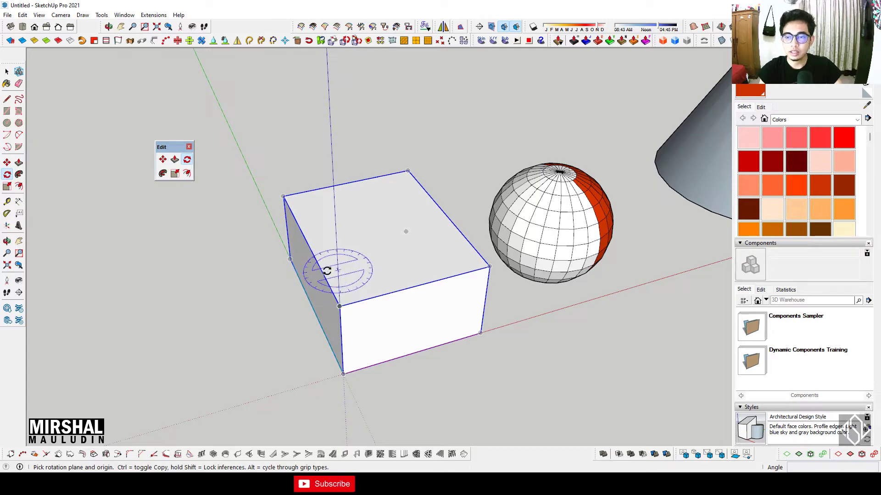
{"action": "left_click", "coordinate": [338, 270]}
Step: Pick starting directions for the box rotation, cancelling each preview and restarting Rotate
{"action": "left_click", "coordinate": [394, 294]}
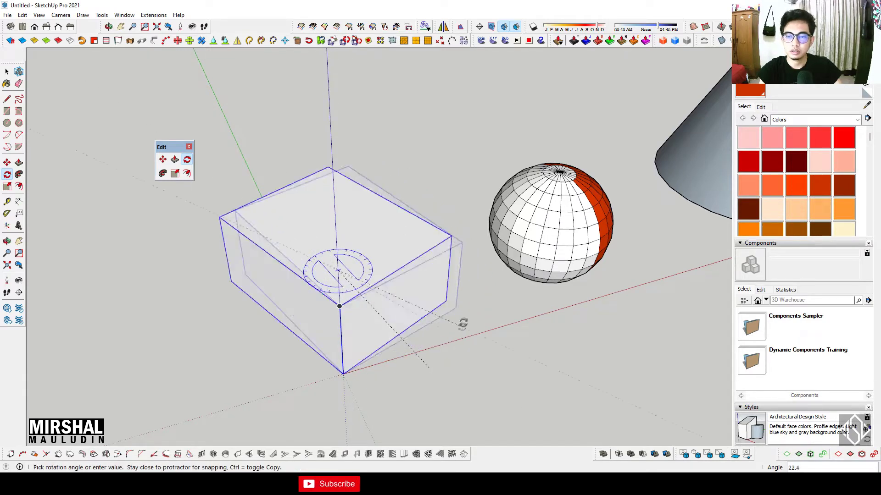
{"action": "key", "text": "Escape"}
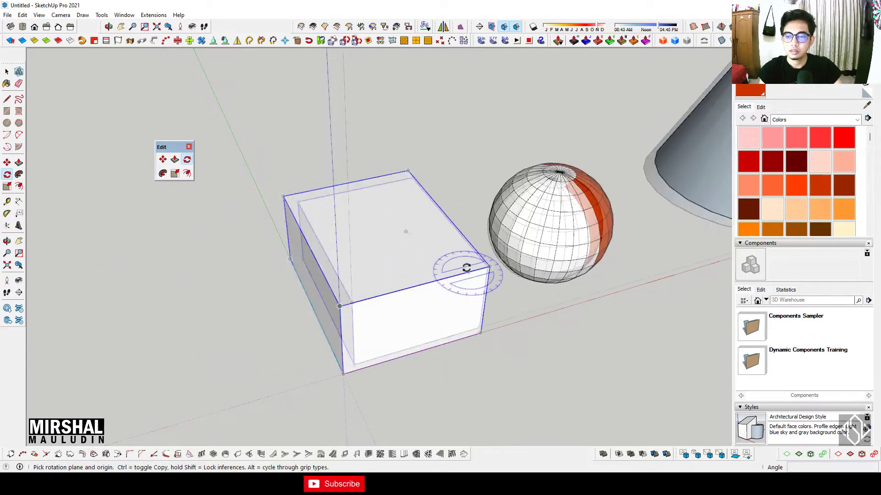
{"action": "middle_click_drag", "start_coordinate": [433, 295], "coordinate": [360, 288]}
{"action": "key", "text": "space"}
{"action": "key", "text": "q"}
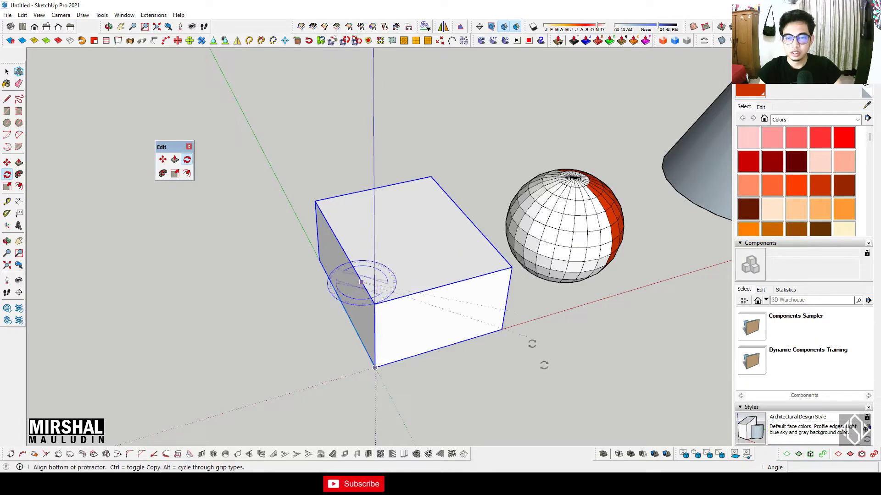
{"action": "left_click", "coordinate": [577, 407]}
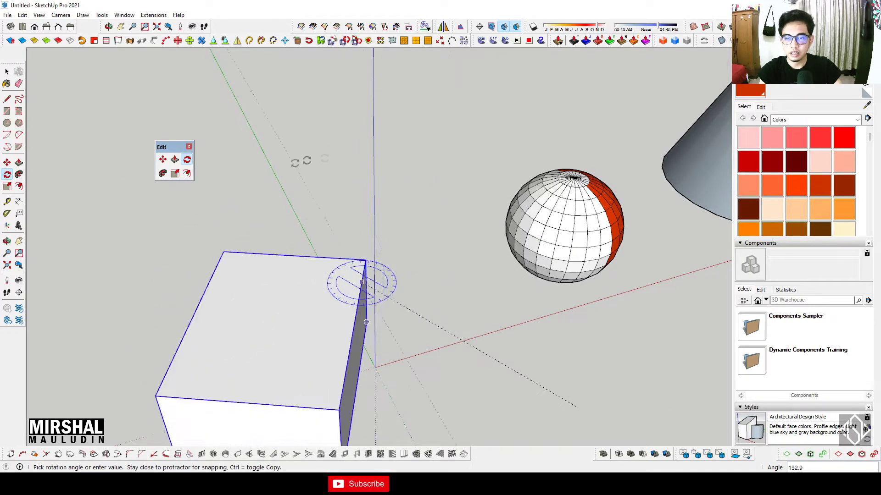
{"action": "key", "text": "Escape"}
Step: Turn the box 90° about its bottom corner
{"action": "mouse_move", "coordinate": [458, 350]}
{"action": "middle_mouse_down"}
{"action": "mouse_move", "coordinate": [407, 323]}
{"action": "mouse_move", "coordinate": [392, 254]}
{"action": "middle_mouse_up"}
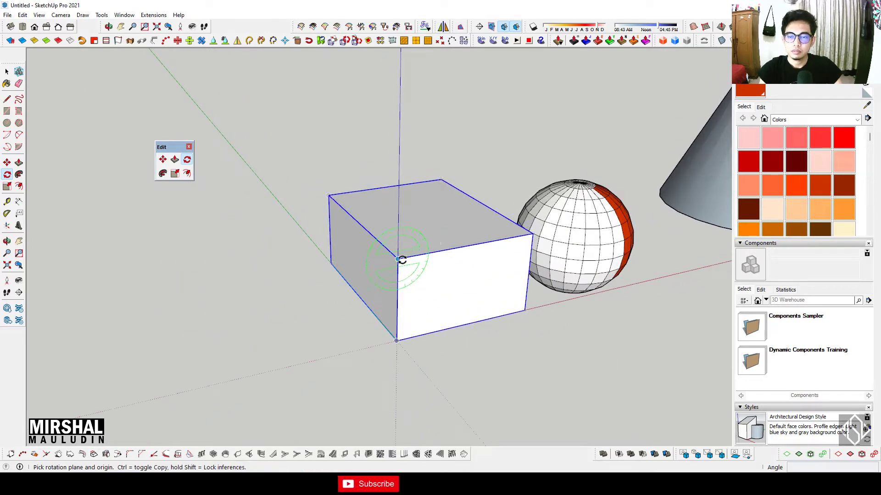
{"action": "mouse_move", "coordinate": [398, 340]}
{"action": "middle_mouse_down"}
{"action": "mouse_move", "coordinate": [403, 321]}
{"action": "mouse_move", "coordinate": [379, 333]}
{"action": "middle_mouse_up"}
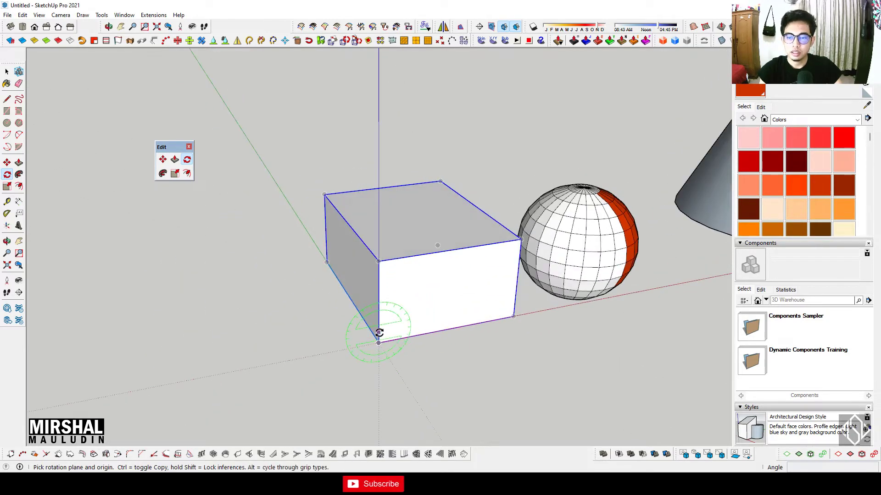
{"action": "scroll", "coordinate": [380, 340], "scroll_direction": "up", "scroll_amount": 1}
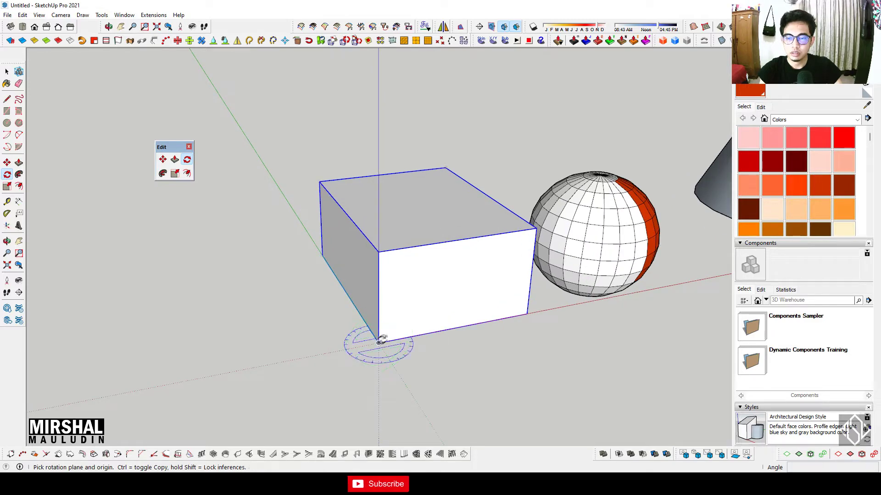
{"action": "left_click", "coordinate": [391, 337]}
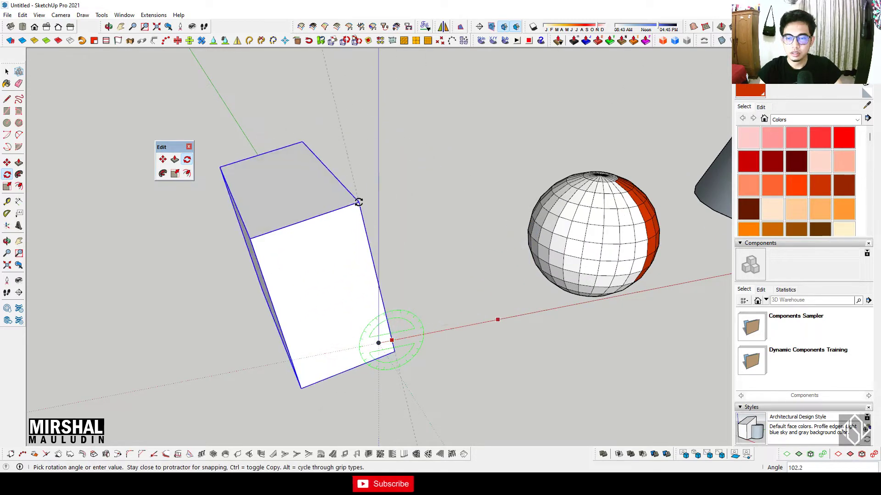
{"action": "middle_click_drag", "start_coordinate": [454, 353], "coordinate": [450, 342]}
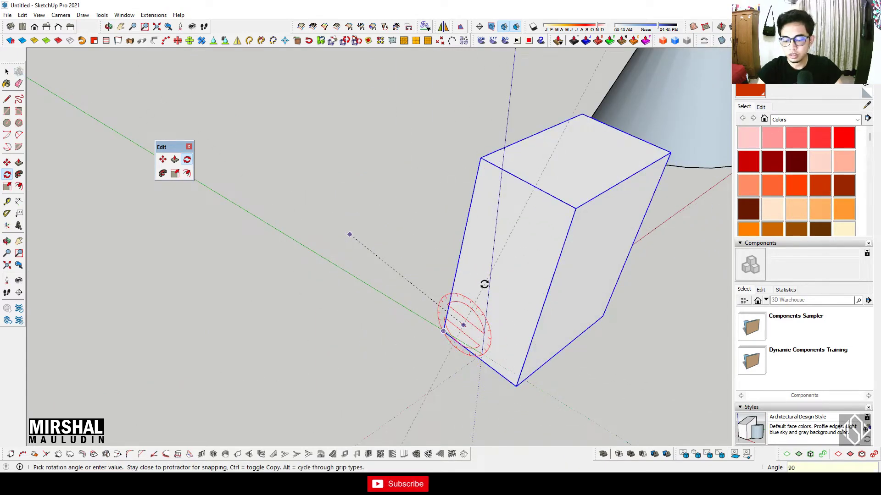
{"action": "scroll", "coordinate": [484, 284], "scroll_direction": "down", "scroll_amount": 5}
Step: Orbit around the scene and window-select the sphere
{"action": "key", "text": "o"}
{"action": "left_click_drag", "start_coordinate": [482, 285], "coordinate": [339, 182]}
{"action": "middle_click_drag", "start_coordinate": [340, 182], "coordinate": [464, 198]}
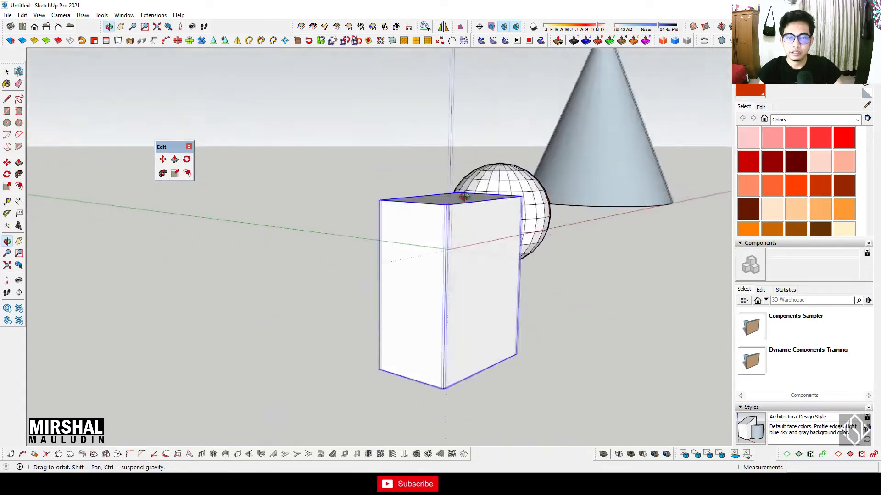
{"action": "left_click_drag", "start_coordinate": [464, 197], "coordinate": [428, 236]}
{"action": "key", "text": "q"}
{"action": "mouse_move", "coordinate": [446, 238]}
{"action": "middle_mouse_down"}
{"action": "mouse_move", "coordinate": [458, 254]}
{"action": "mouse_move", "coordinate": [376, 283]}
{"action": "mouse_move", "coordinate": [414, 346]}
{"action": "mouse_move", "coordinate": [336, 222]}
{"action": "middle_mouse_up"}
{"action": "key", "text": "space"}
{"action": "left_click_drag", "start_coordinate": [334, 212], "coordinate": [485, 377]}
{"action": "mouse_move", "coordinate": [478, 286]}
{"action": "middle_mouse_down"}
{"action": "mouse_move", "coordinate": [474, 304]}
{"action": "mouse_move", "coordinate": [490, 343]}
{"action": "middle_mouse_up"}
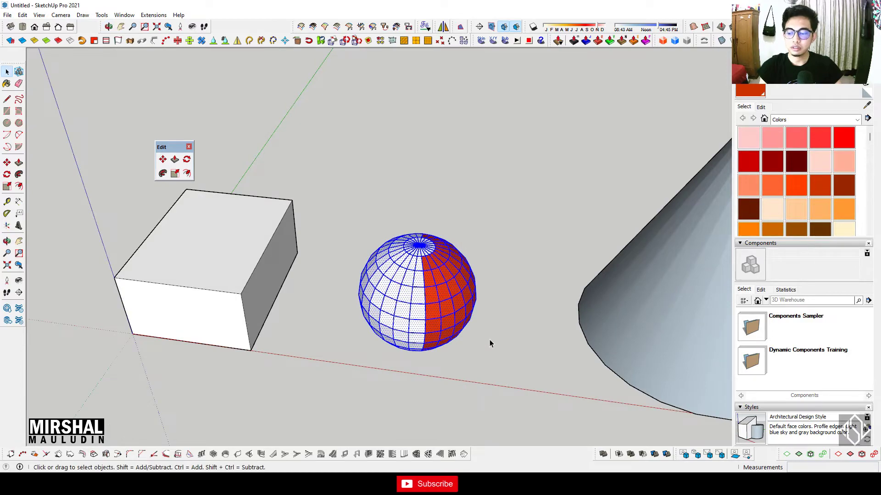
{"action": "key", "text": "q"}
{"action": "middle_click_drag", "start_coordinate": [430, 276], "coordinate": [428, 312]}
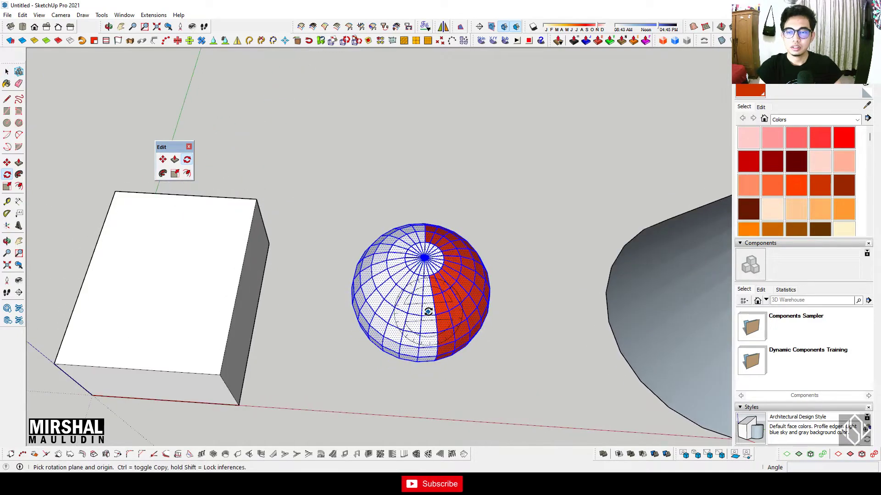
{"action": "scroll", "coordinate": [441, 284], "scroll_direction": "down", "scroll_amount": 4}
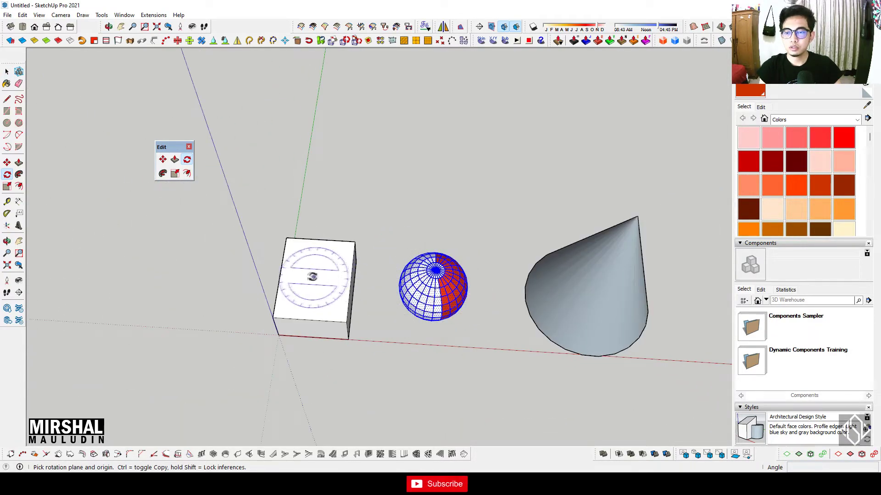
{"action": "scroll", "coordinate": [313, 277], "scroll_direction": "up", "scroll_amount": 1}
{"action": "scroll", "coordinate": [313, 275], "scroll_direction": "up", "scroll_amount": 3}
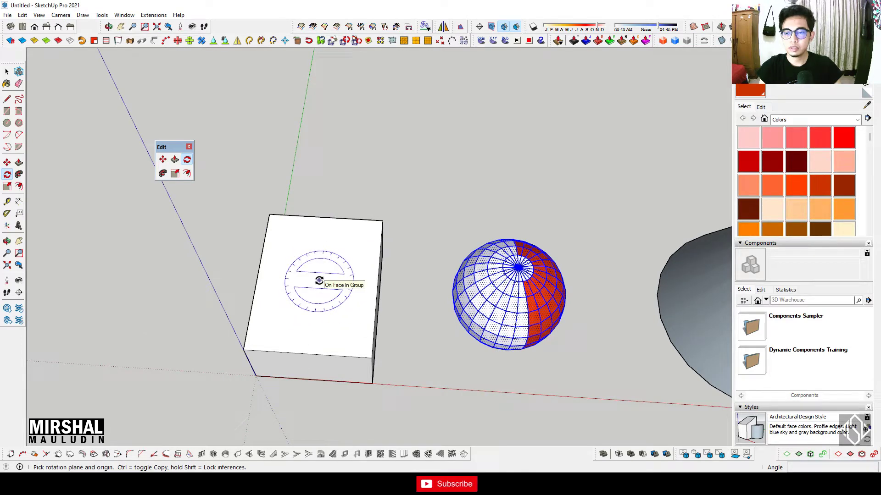
{"action": "left_click", "coordinate": [371, 351]}
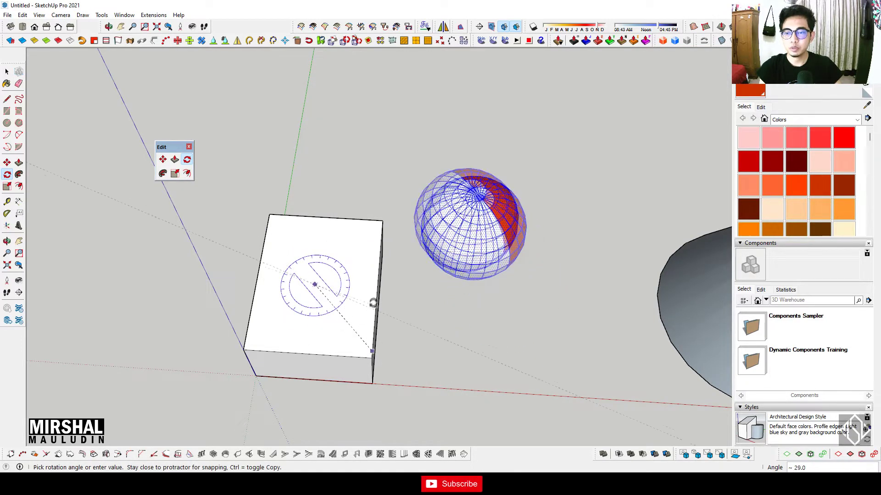
{"action": "left_click", "coordinate": [365, 314]}
{"action": "scroll", "coordinate": [413, 303], "scroll_direction": "up", "scroll_amount": 4}
{"action": "scroll", "coordinate": [431, 308], "scroll_direction": "up", "scroll_amount": 1}
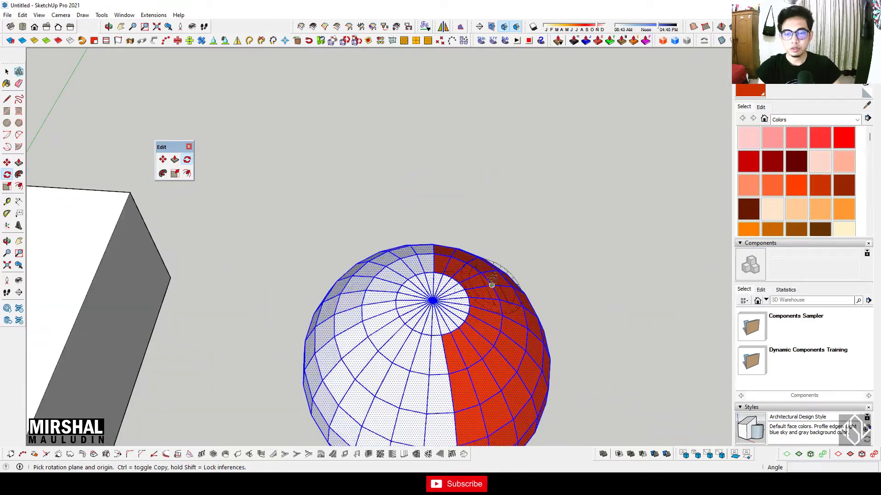
{"action": "scroll", "coordinate": [441, 311], "scroll_direction": "up", "scroll_amount": 1}
{"action": "scroll", "coordinate": [441, 311], "scroll_direction": "up", "scroll_amount": 1}
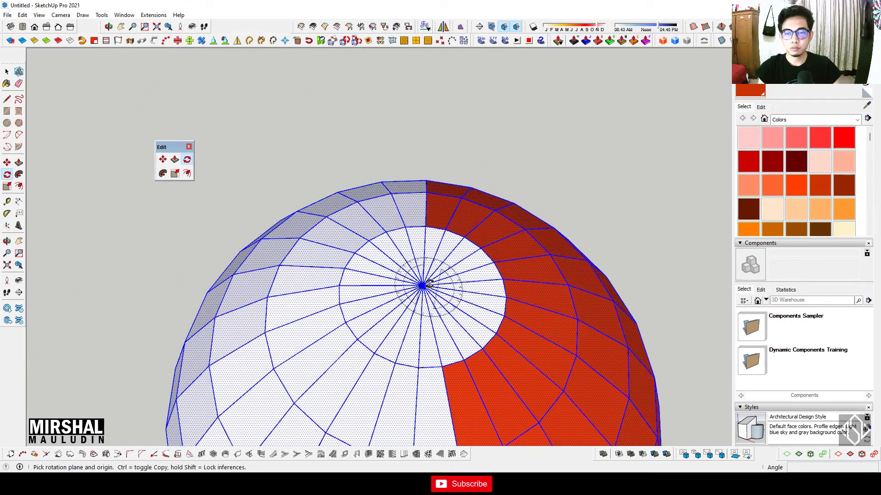
{"action": "mouse_move", "coordinate": [456, 326]}
{"action": "middle_mouse_down"}
{"action": "mouse_move", "coordinate": [459, 297]}
{"action": "mouse_move", "coordinate": [450, 301]}
{"action": "mouse_move", "coordinate": [472, 264]}
{"action": "mouse_move", "coordinate": [469, 272]}
{"action": "mouse_move", "coordinate": [450, 250]}
{"action": "mouse_move", "coordinate": [455, 308]}
{"action": "middle_mouse_up"}
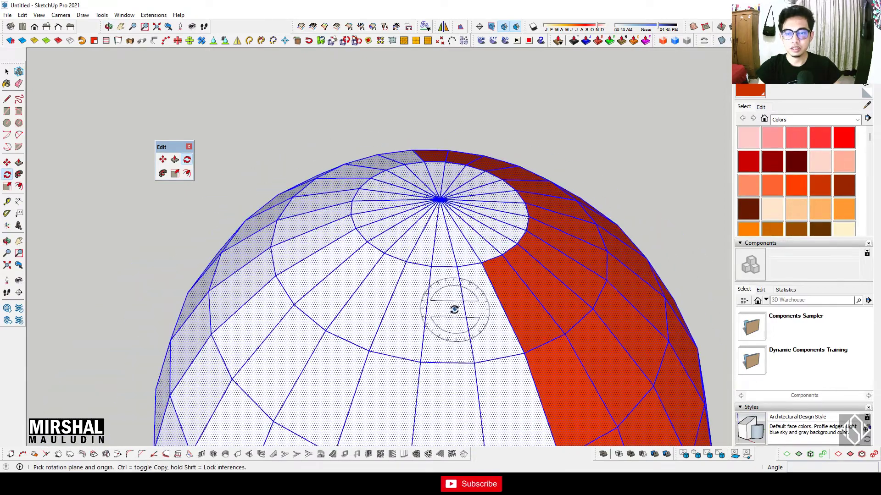
{"action": "scroll", "coordinate": [447, 307], "scroll_direction": "down", "scroll_amount": 1}
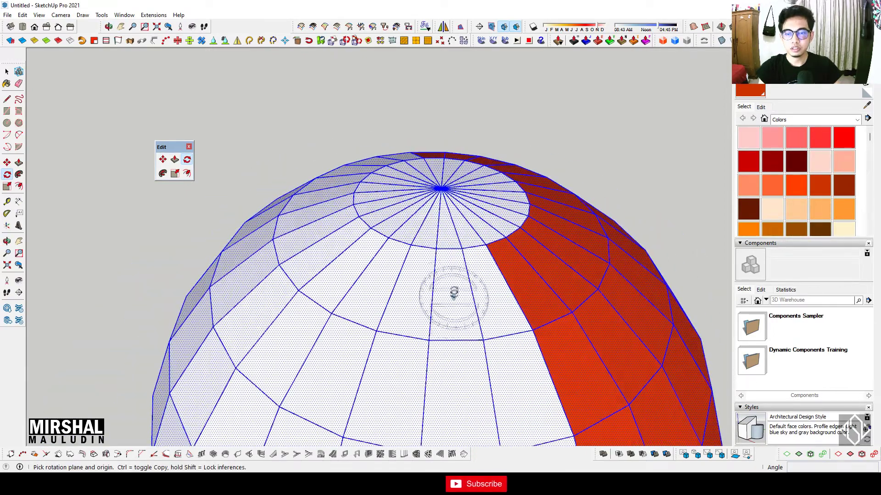
{"action": "scroll", "coordinate": [450, 293], "scroll_direction": "down", "scroll_amount": 2}
{"action": "scroll", "coordinate": [417, 362], "scroll_direction": "up", "scroll_amount": 1}
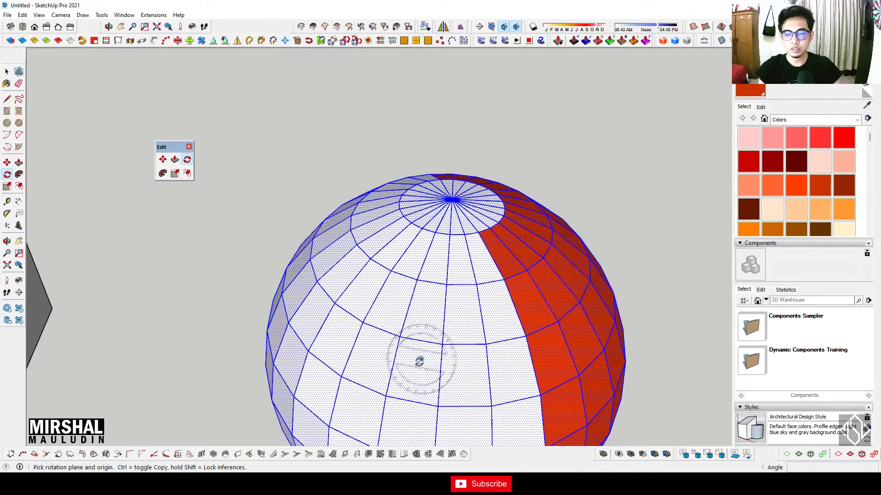
{"action": "scroll", "coordinate": [415, 367], "scroll_direction": "up", "scroll_amount": 1}
{"action": "mouse_move", "coordinate": [415, 367]}
{"action": "middle_mouse_down"}
{"action": "mouse_move", "coordinate": [379, 326]}
{"action": "mouse_move", "coordinate": [335, 305]}
{"action": "middle_mouse_up"}
{"action": "scroll", "coordinate": [377, 329], "scroll_direction": "up", "scroll_amount": 1}
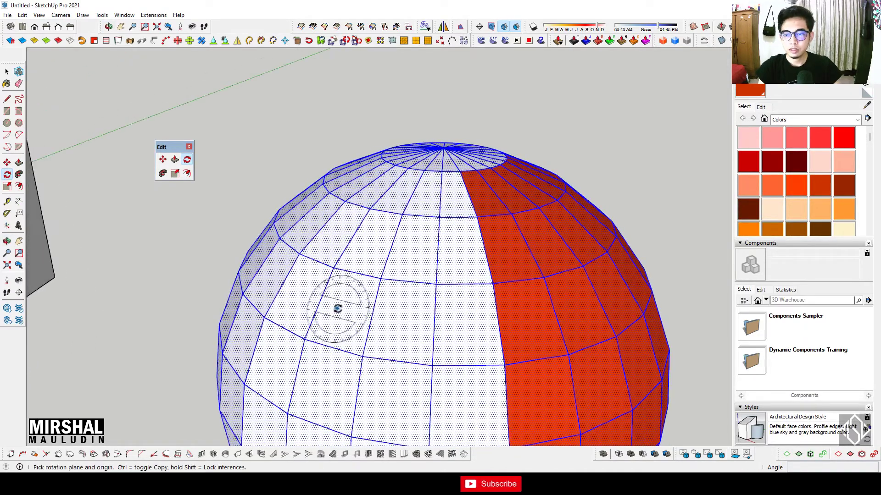
{"action": "left_click", "coordinate": [340, 309]}
{"action": "left_click", "coordinate": [391, 343]}
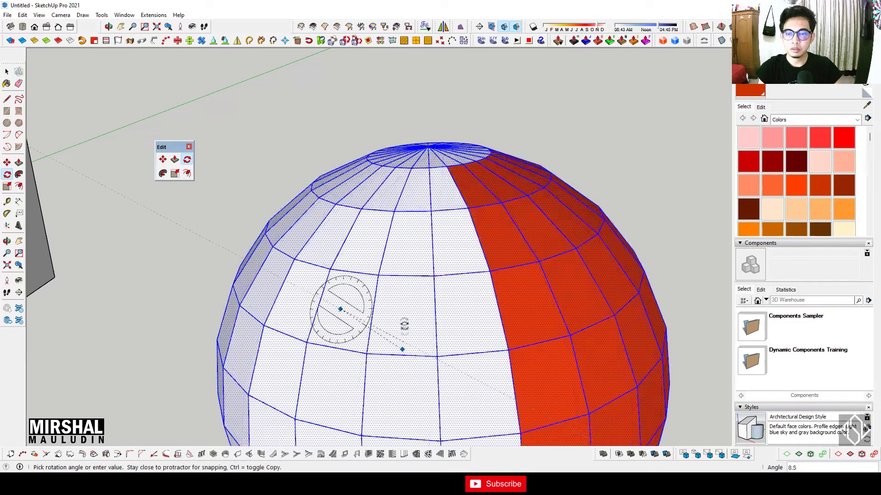
{"action": "key", "text": "Escape"}
{"action": "scroll", "coordinate": [415, 330], "scroll_direction": "down", "scroll_amount": 5}
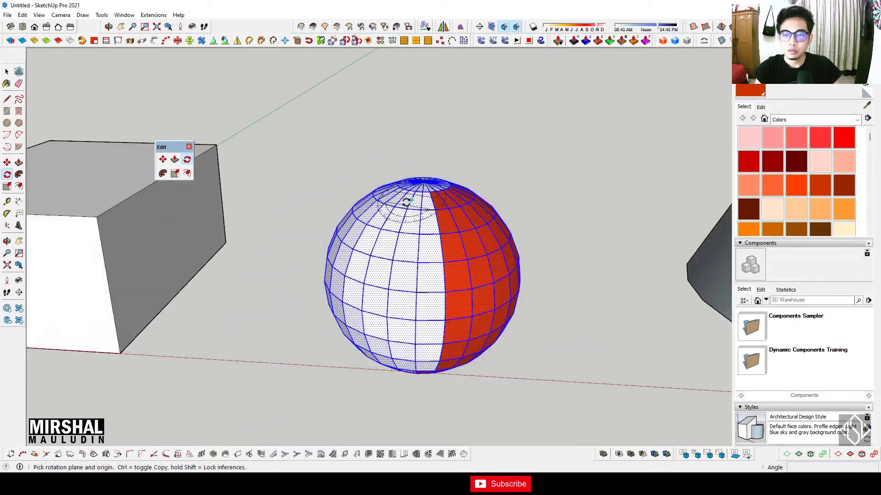
{"action": "key", "text": "space"}
{"action": "middle_click_drag", "start_coordinate": [404, 294], "coordinate": [343, 197]}
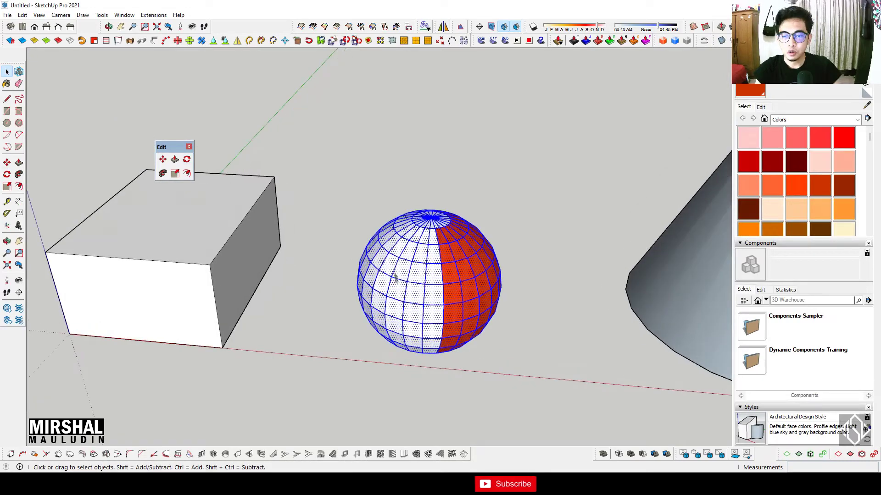
{"action": "scroll", "coordinate": [550, 395], "scroll_direction": "down", "scroll_amount": 3}
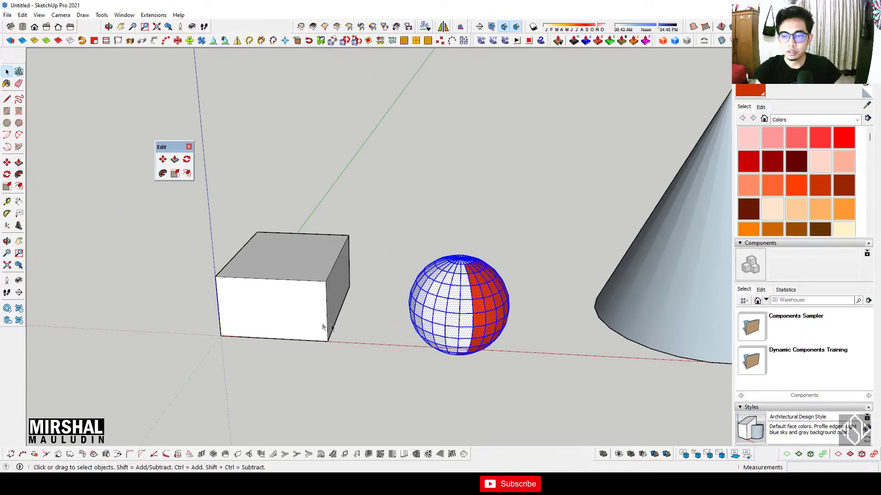
{"action": "scroll", "coordinate": [302, 323], "scroll_direction": "up", "scroll_amount": 2}
{"action": "scroll", "coordinate": [309, 315], "scroll_direction": "up", "scroll_amount": 1}
{"action": "key", "text": "q"}
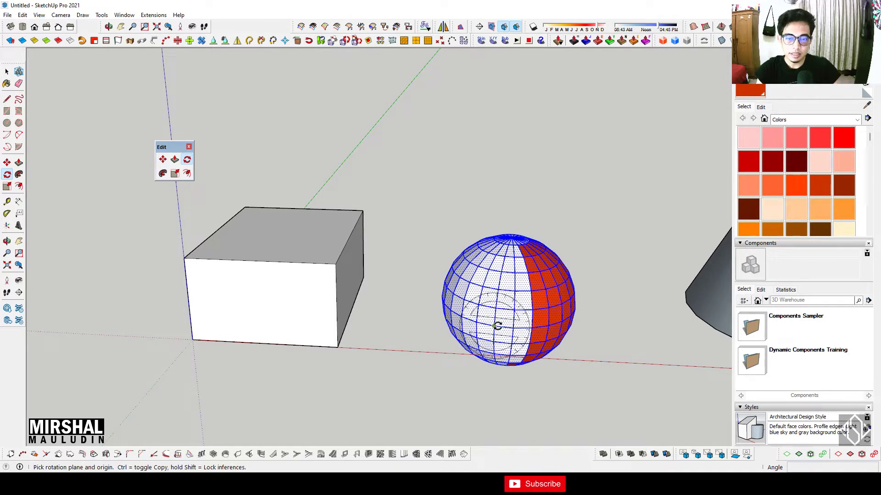
Step: Spin the sphere about its midpoint, locked to the green axis, referencing toward the cube
{"action": "scroll", "coordinate": [497, 327], "scroll_direction": "up", "scroll_amount": 3}
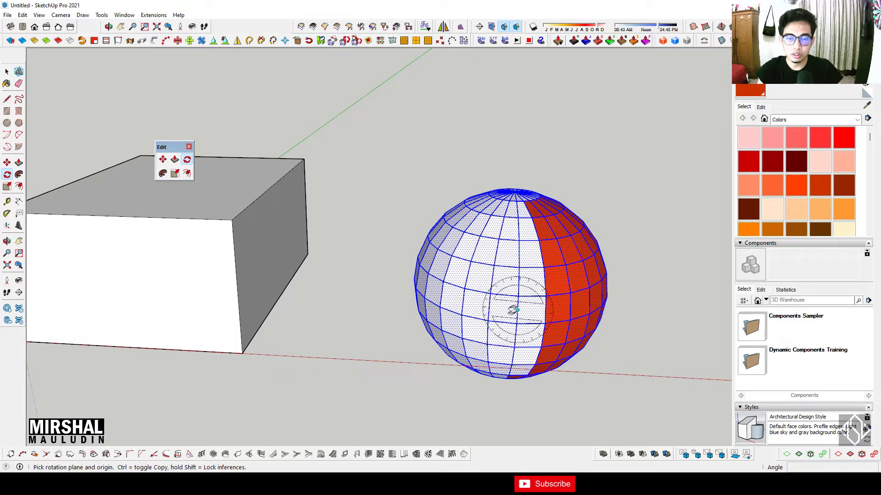
{"action": "scroll", "coordinate": [508, 323], "scroll_direction": "up", "scroll_amount": 1}
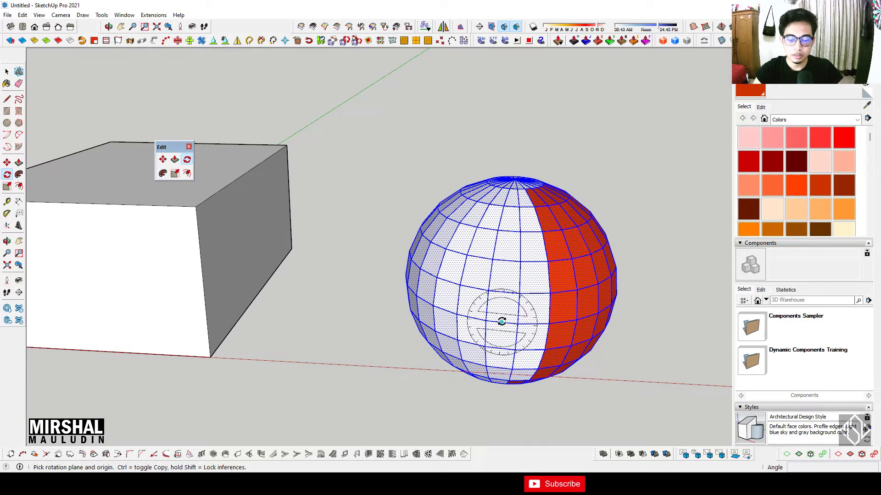
{"action": "key", "text": "Left"}
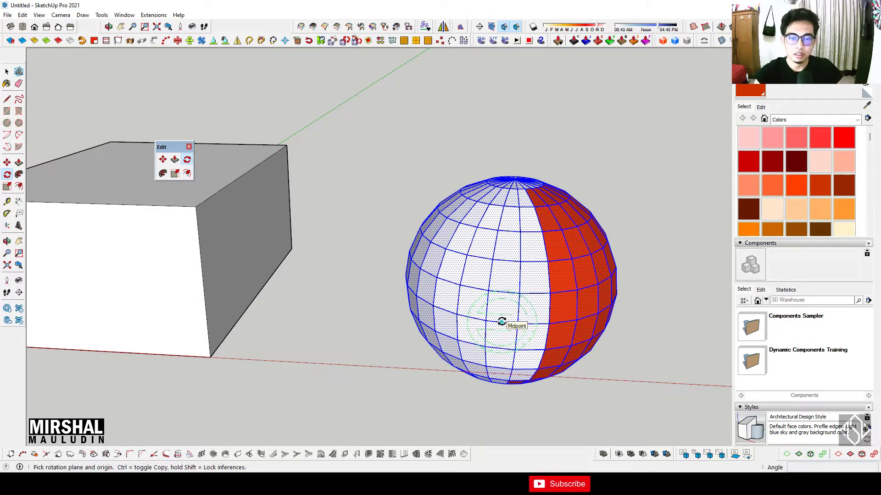
{"action": "left_click", "coordinate": [501, 322]}
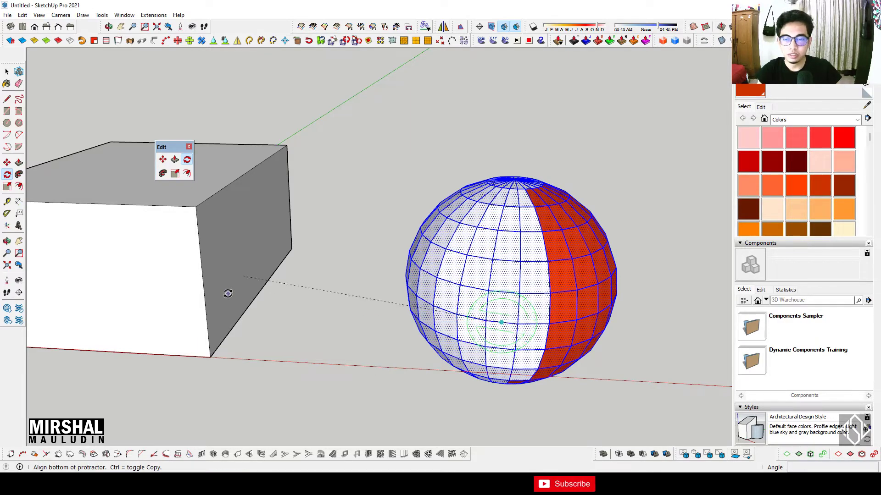
{"action": "left_click", "coordinate": [210, 292]}
{"action": "type", "text": "40"}
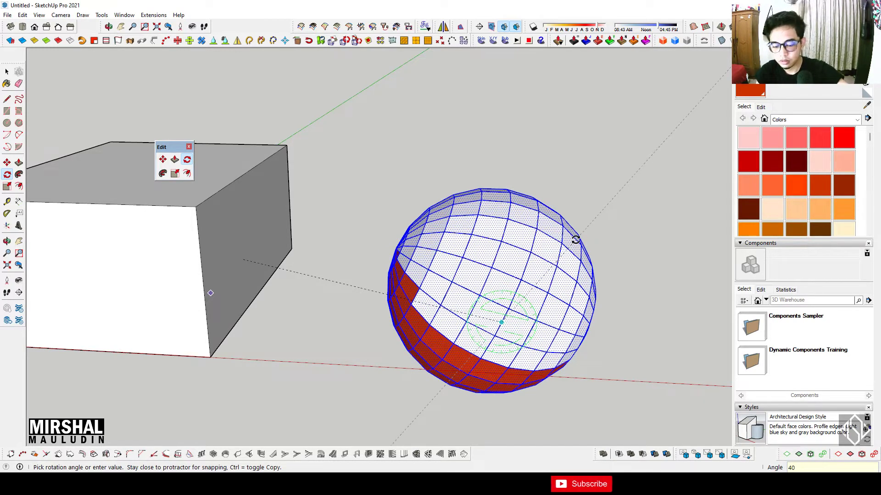
{"action": "key", "text": "Return"}
{"action": "key", "text": "space"}
{"action": "mouse_move", "coordinate": [576, 240]}
{"action": "middle_mouse_down"}
{"action": "mouse_move", "coordinate": [445, 284]}
{"action": "mouse_move", "coordinate": [472, 367]}
{"action": "middle_mouse_up"}
{"action": "scroll", "coordinate": [445, 285], "scroll_direction": "down", "scroll_amount": 5}
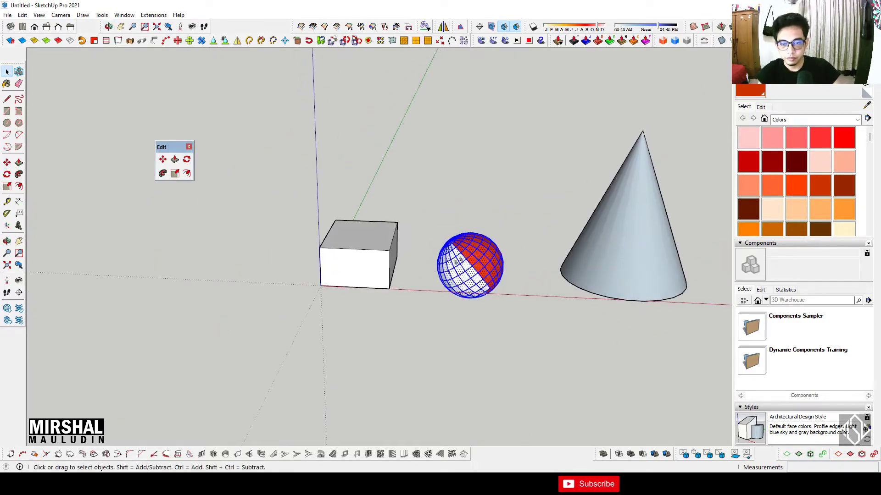
Step: Orbit and zoom toward the sphere so the cone stands upright in view
{"action": "scroll", "coordinate": [474, 371], "scroll_direction": "up", "scroll_amount": 5}
{"action": "mouse_move", "coordinate": [454, 303]}
{"action": "middle_mouse_down"}
{"action": "mouse_move", "coordinate": [576, 261]}
{"action": "mouse_move", "coordinate": [447, 236]}
{"action": "mouse_move", "coordinate": [417, 209]}
{"action": "middle_mouse_up"}
{"action": "scroll", "coordinate": [447, 237], "scroll_direction": "up", "scroll_amount": 3}
{"action": "scroll", "coordinate": [447, 236], "scroll_direction": "down", "scroll_amount": 3}
{"action": "scroll", "coordinate": [447, 237], "scroll_direction": "down", "scroll_amount": 3}
{"action": "middle_click_drag", "start_coordinate": [223, 193], "coordinate": [321, 230]}
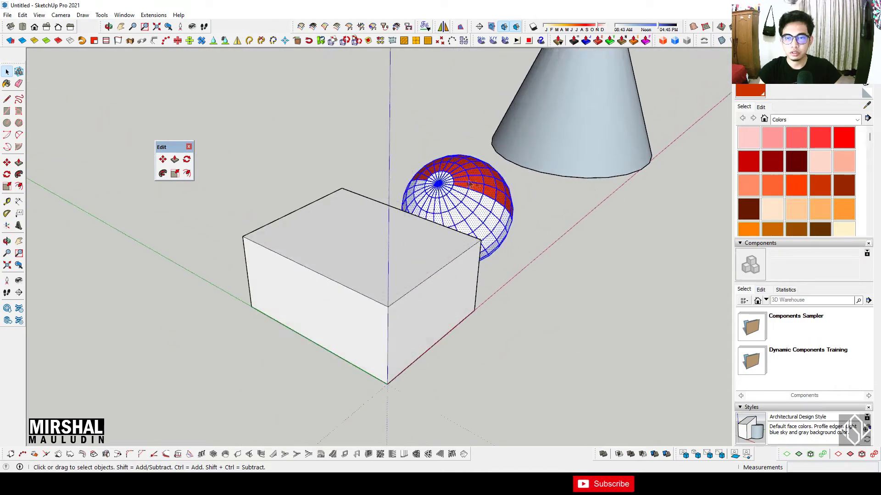
{"action": "scroll", "coordinate": [321, 229], "scroll_direction": "up", "scroll_amount": 3}
{"action": "key", "text": "s"}
{"action": "mouse_move", "coordinate": [412, 257]}
{"action": "middle_mouse_down"}
{"action": "mouse_move", "coordinate": [431, 271]}
{"action": "mouse_move", "coordinate": [423, 268]}
{"action": "mouse_move", "coordinate": [426, 280]}
{"action": "middle_mouse_up"}
Step: Turn the sphere on its side about its lower edge, locked to the red axis, then select the cone
{"action": "key", "text": "q"}
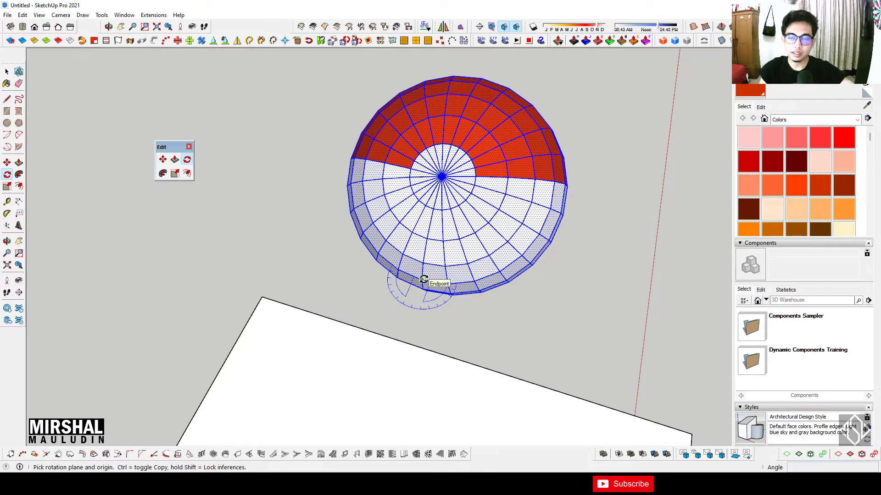
{"action": "key", "text": "Right"}
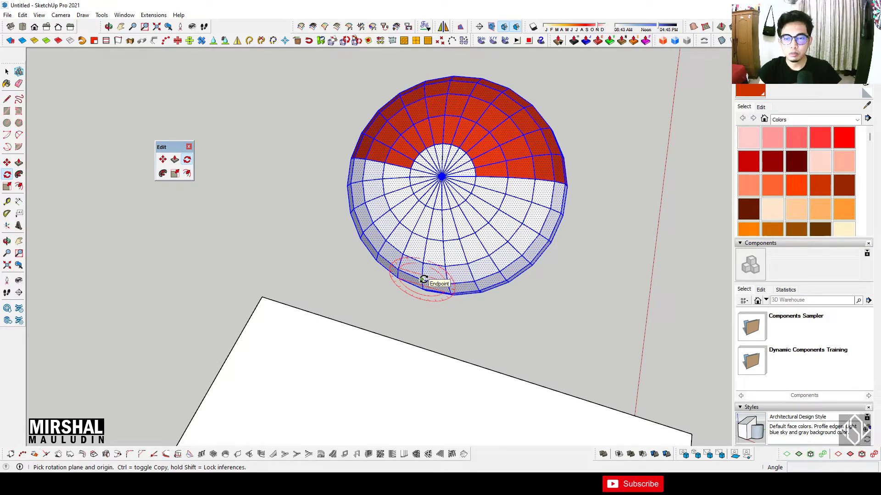
{"action": "left_click", "coordinate": [423, 279]}
{"action": "scroll", "coordinate": [423, 279], "scroll_direction": "down", "scroll_amount": 3}
{"action": "scroll", "coordinate": [505, 319], "scroll_direction": "down", "scroll_amount": 2}
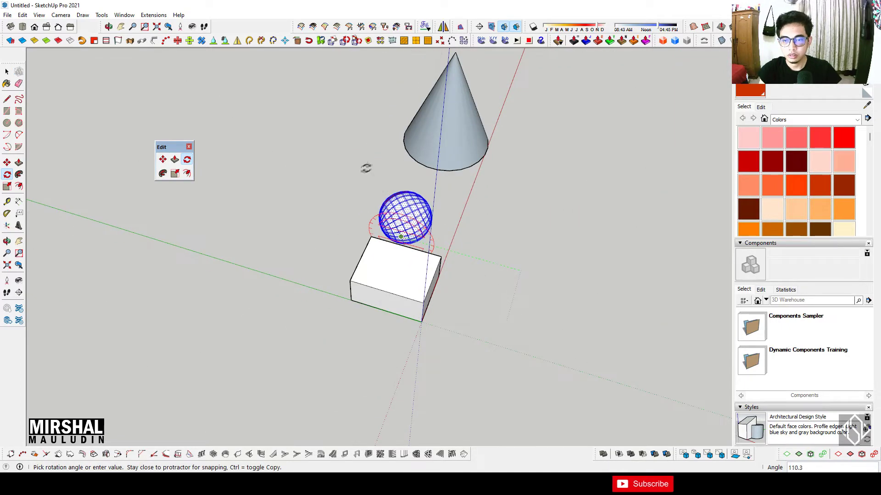
{"action": "left_click", "coordinate": [486, 208]}
{"action": "key", "text": "space"}
{"action": "middle_click_drag", "start_coordinate": [485, 208], "coordinate": [452, 340]}
{"action": "left_click", "coordinate": [452, 340]}
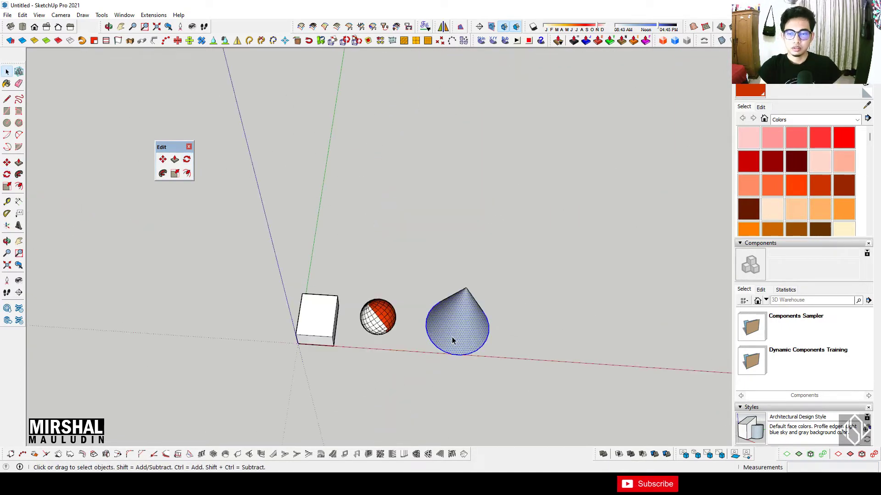
Step: Zoom and orbit in on the cone with the Rotate tool active
{"action": "scroll", "coordinate": [451, 340], "scroll_direction": "up", "scroll_amount": 3}
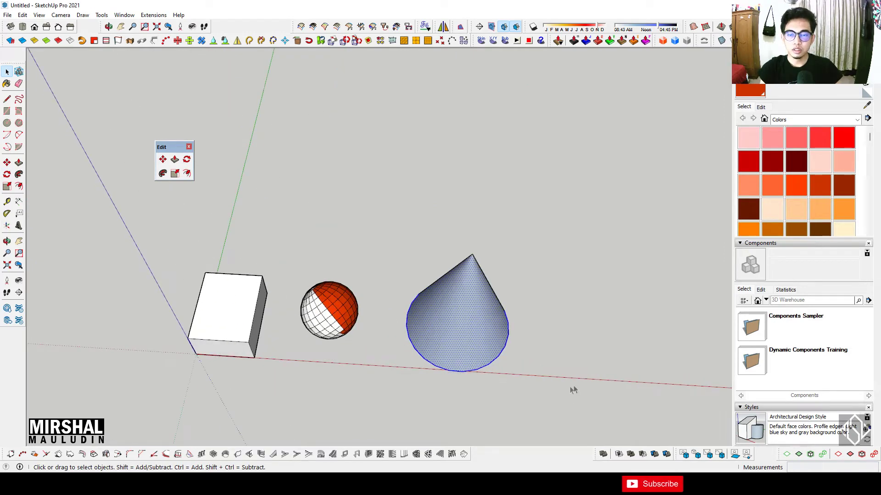
{"action": "middle_click_drag", "start_coordinate": [485, 375], "coordinate": [178, 337]}
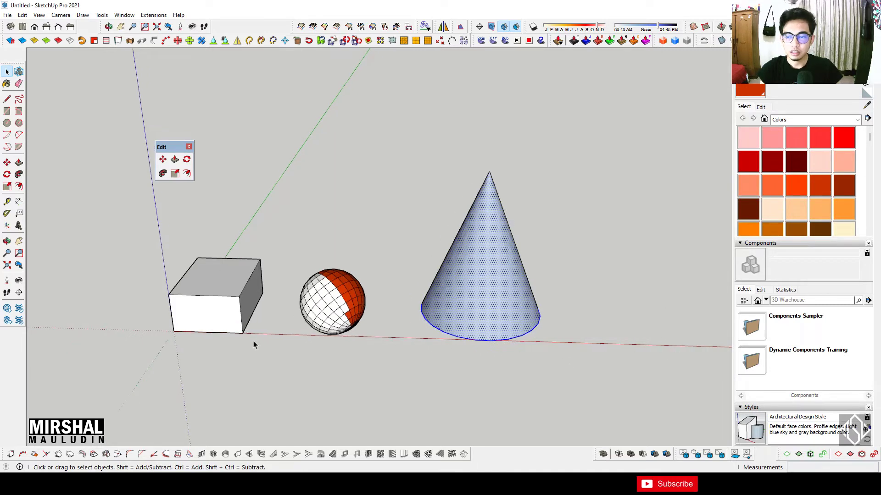
{"action": "scroll", "coordinate": [215, 321], "scroll_direction": "up", "scroll_amount": 3}
{"action": "key", "text": "q"}
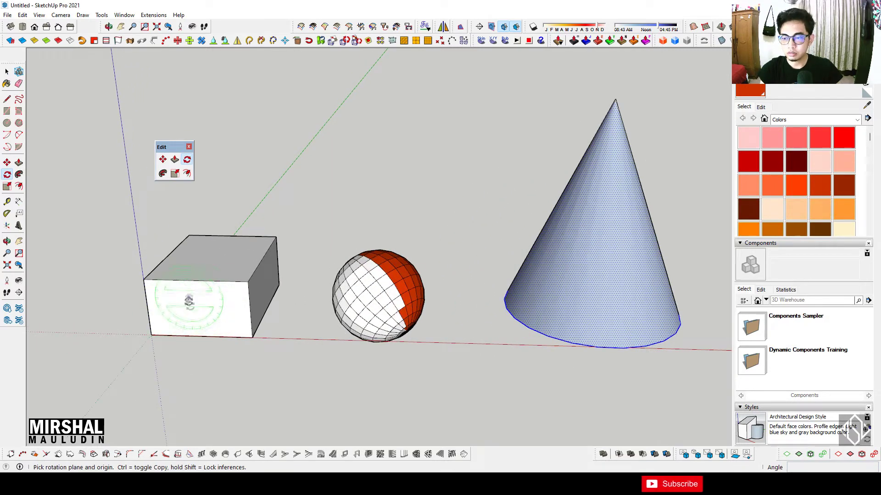
{"action": "scroll", "coordinate": [172, 307], "scroll_direction": "down", "scroll_amount": 1}
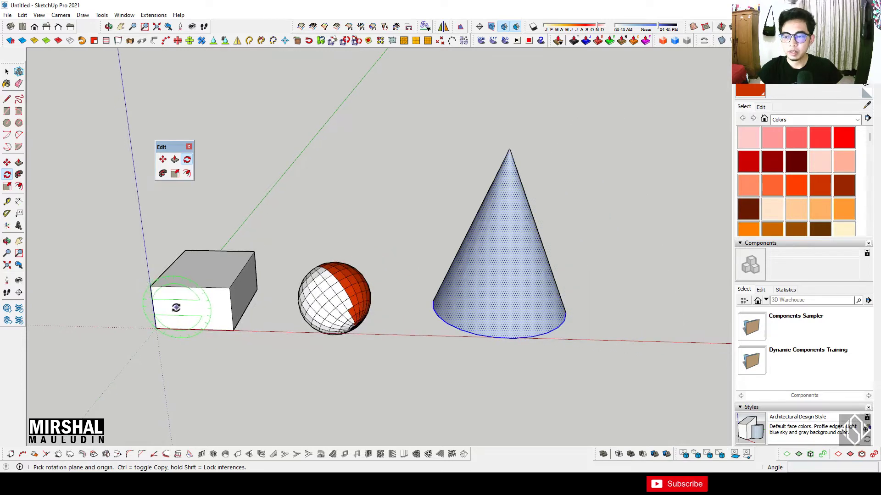
{"action": "scroll", "coordinate": [417, 338], "scroll_direction": "down", "scroll_amount": 1}
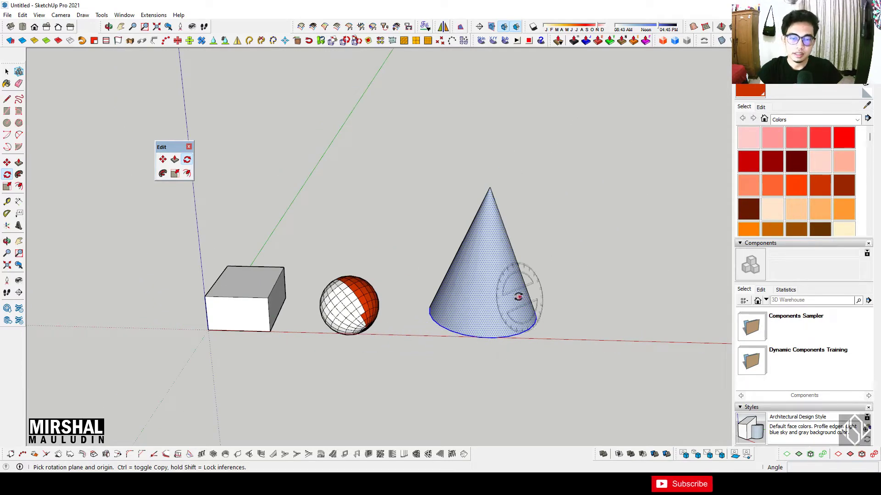
{"action": "scroll", "coordinate": [468, 303], "scroll_direction": "up", "scroll_amount": 1}
{"action": "scroll", "coordinate": [468, 301], "scroll_direction": "up", "scroll_amount": 1}
{"action": "scroll", "coordinate": [472, 295], "scroll_direction": "up", "scroll_amount": 1}
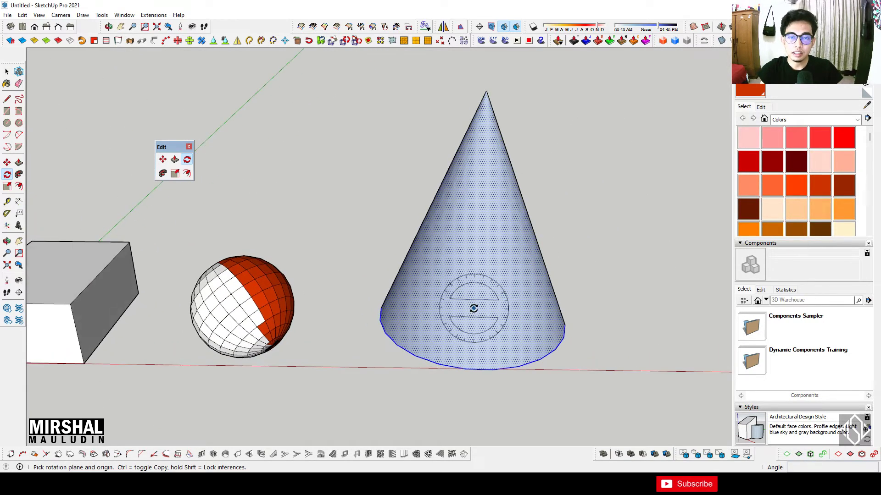
Step: Try a rotation on the cone and undo it with Ctrl+Z
{"action": "middle_click_drag", "start_coordinate": [472, 304], "coordinate": [517, 262]}
{"action": "scroll", "coordinate": [482, 299], "scroll_direction": "up", "scroll_amount": 1}
{"action": "scroll", "coordinate": [482, 299], "scroll_direction": "up", "scroll_amount": 2}
{"action": "scroll", "coordinate": [515, 262], "scroll_direction": "down", "scroll_amount": 2}
{"action": "middle_click_drag", "start_coordinate": [504, 270], "coordinate": [491, 280]}
{"action": "left_click", "coordinate": [490, 280]}
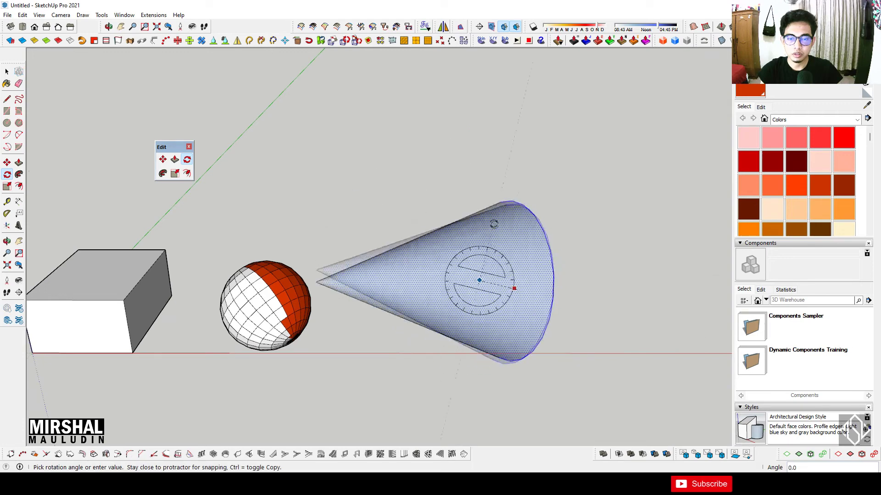
{"action": "key", "text": "ctrl+z"}
{"action": "key", "text": "ctrl+z"}
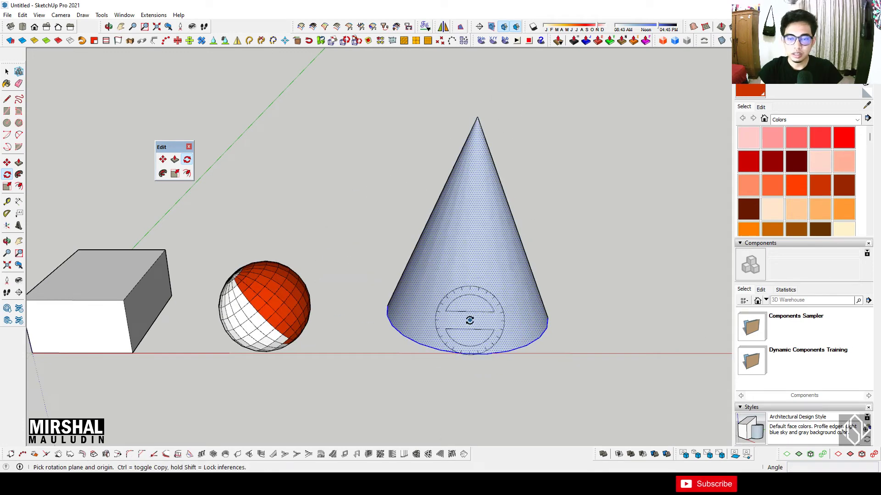
{"action": "key", "text": "Left"}
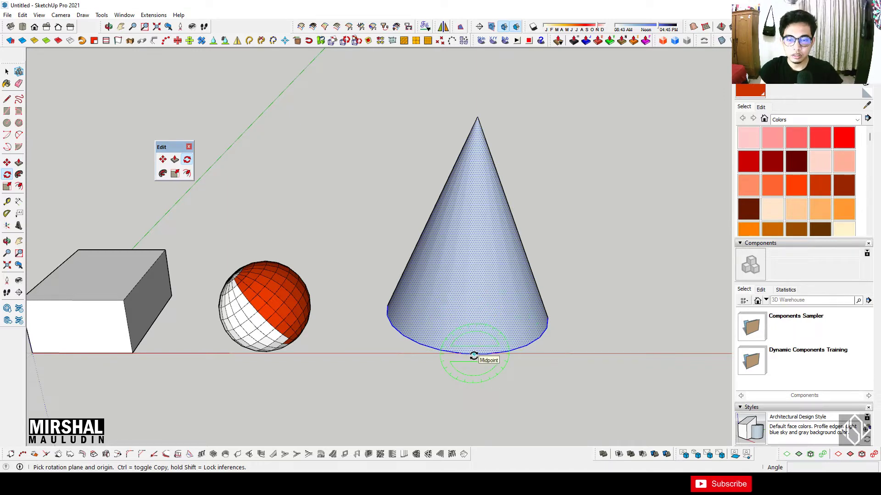
Step: Tip the cone 90° about its base midpoint so its tip points right along the red axis
{"action": "left_click", "coordinate": [473, 356]}
{"action": "scroll", "coordinate": [297, 296], "scroll_direction": "down", "scroll_amount": 2}
{"action": "scroll", "coordinate": [297, 296], "scroll_direction": "down", "scroll_amount": 2}
{"action": "left_click", "coordinate": [584, 319]}
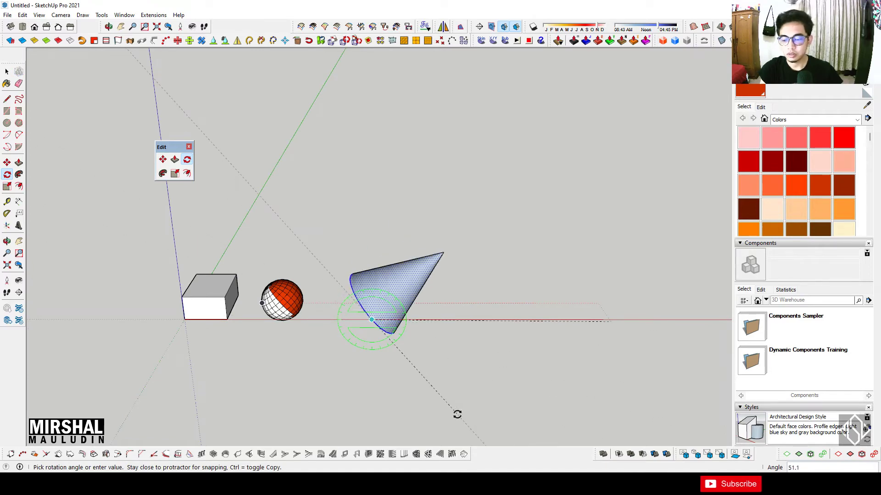
{"action": "left_click", "coordinate": [458, 414]}
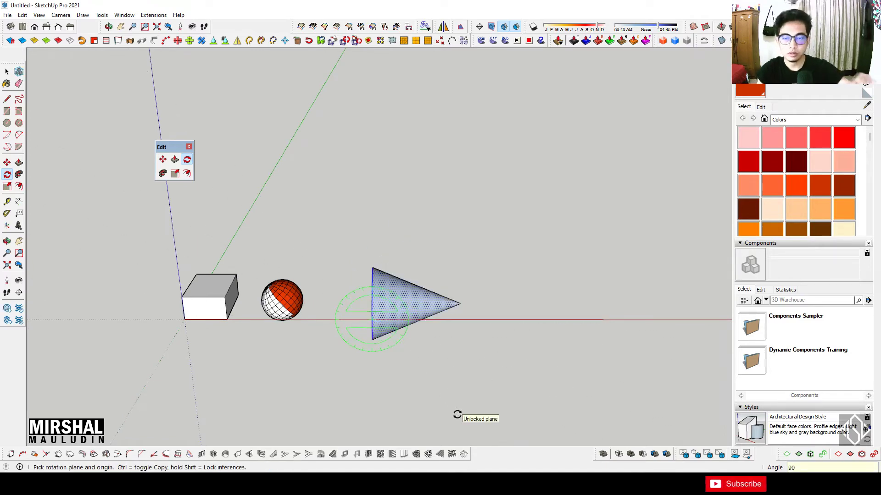
{"action": "key", "text": "space"}
{"action": "scroll", "coordinate": [391, 307], "scroll_direction": "up", "scroll_amount": 2}
{"action": "middle_click_drag", "start_coordinate": [391, 307], "coordinate": [440, 352]}
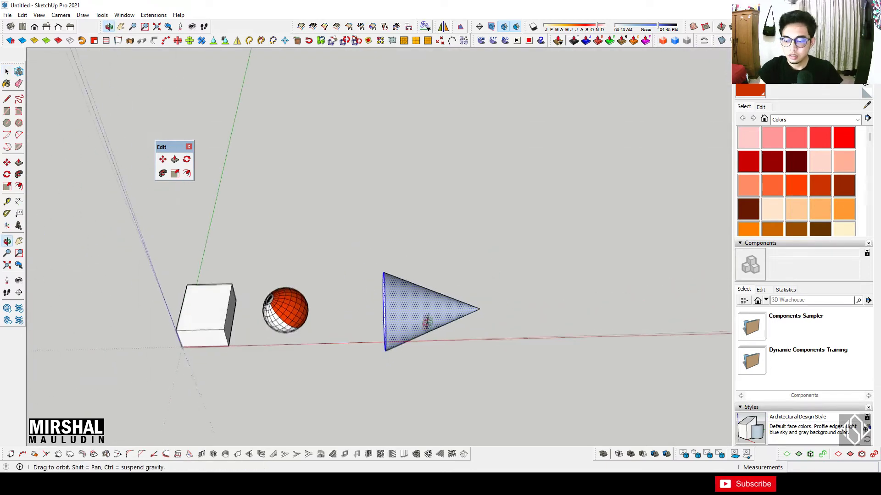
{"action": "middle_click_drag", "start_coordinate": [440, 352], "coordinate": [405, 318]}
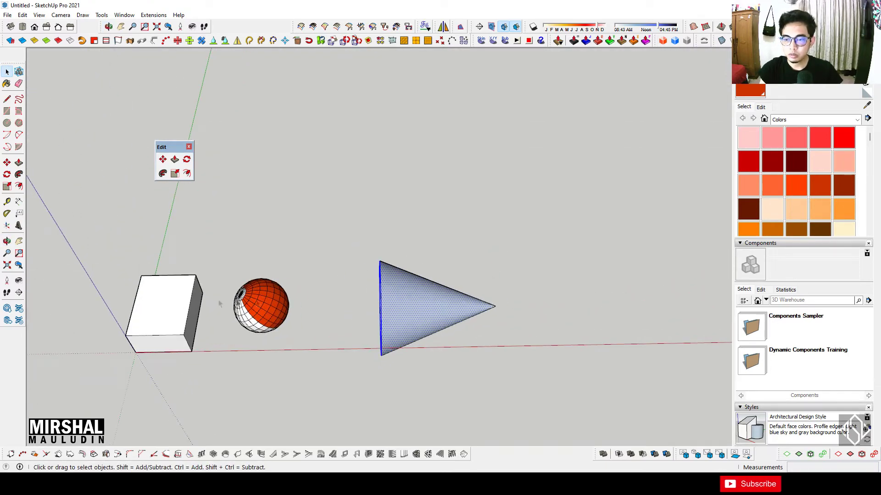
Step: Lock Rotate to the blue axis and turn the cone about its edge
{"action": "middle_click_drag", "start_coordinate": [393, 297], "coordinate": [407, 305]}
{"action": "key", "text": "p"}
{"action": "key", "text": "q"}
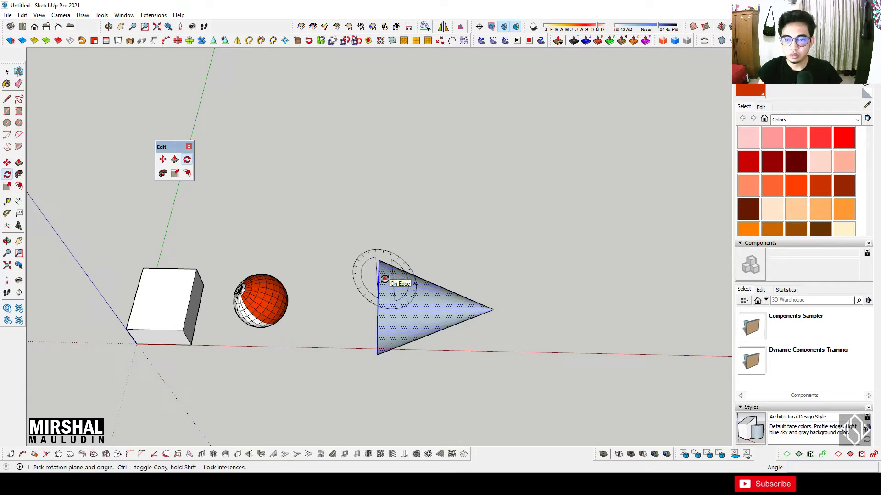
{"action": "key", "text": "Down"}
{"action": "key", "text": "Left"}
{"action": "key", "text": "Up"}
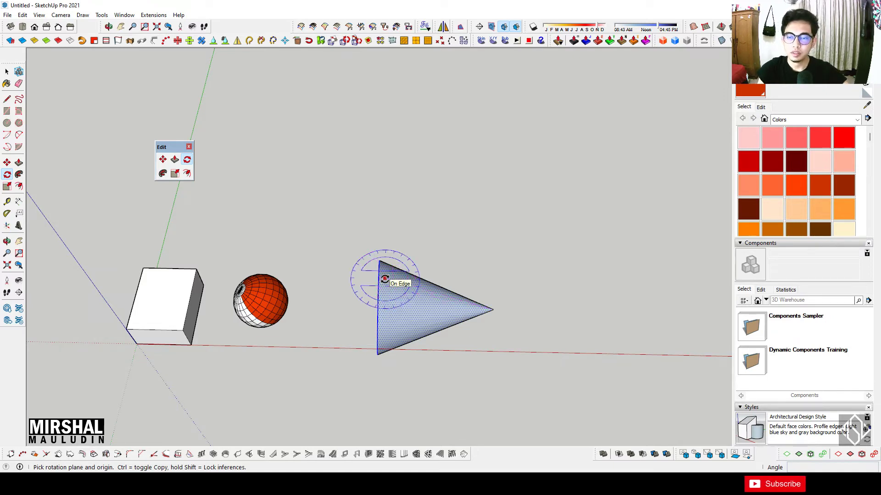
{"action": "left_click", "coordinate": [384, 279]}
{"action": "middle_click_drag", "start_coordinate": [384, 279], "coordinate": [430, 358]}
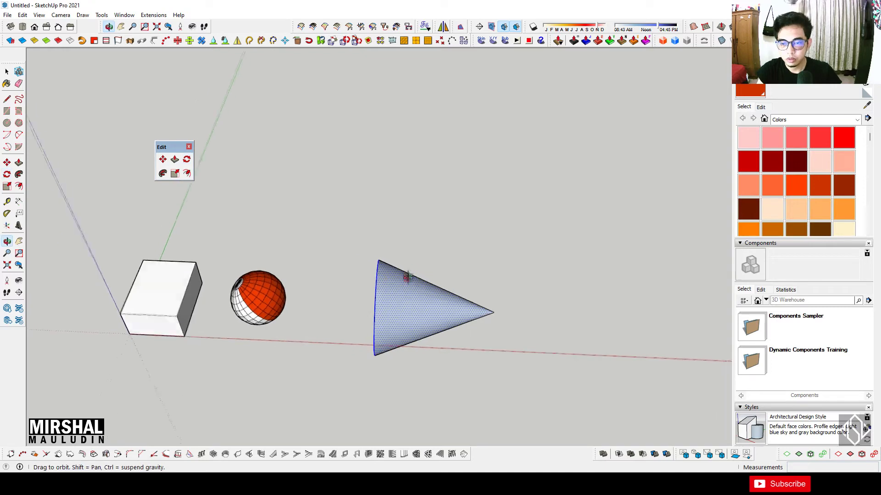
{"action": "left_click", "coordinate": [430, 357]}
{"action": "left_click", "coordinate": [540, 307]}
{"action": "middle_click_drag", "start_coordinate": [540, 307], "coordinate": [356, 294]}
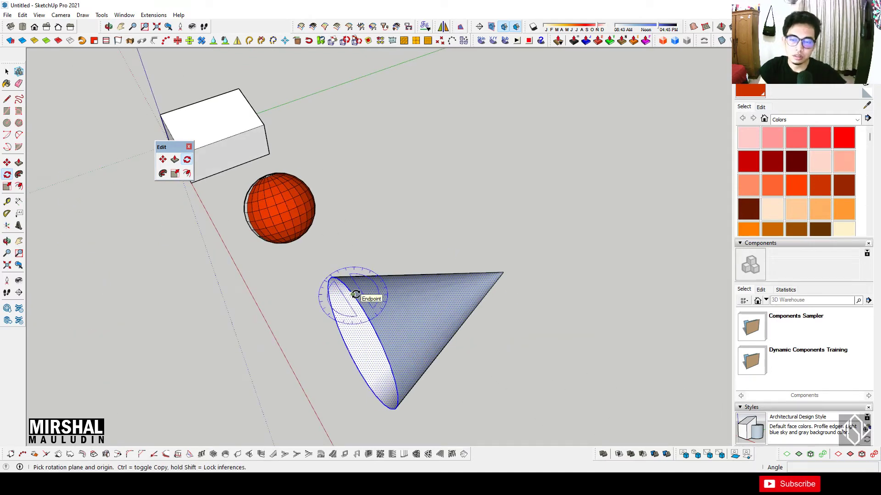
Step: Realign the rotation plane and tilt the cone about its base so the base faces up
{"action": "key", "text": "Left"}
{"action": "key", "text": "Down"}
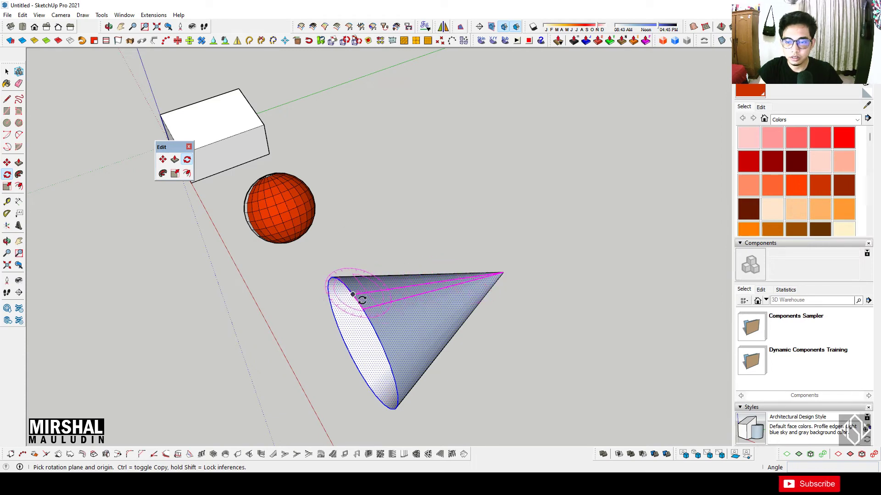
{"action": "left_click", "coordinate": [358, 301]}
{"action": "left_click", "coordinate": [427, 312]}
{"action": "left_click", "coordinate": [445, 246]}
{"action": "key", "text": "space"}
{"action": "middle_click_drag", "start_coordinate": [444, 246], "coordinate": [446, 256]}
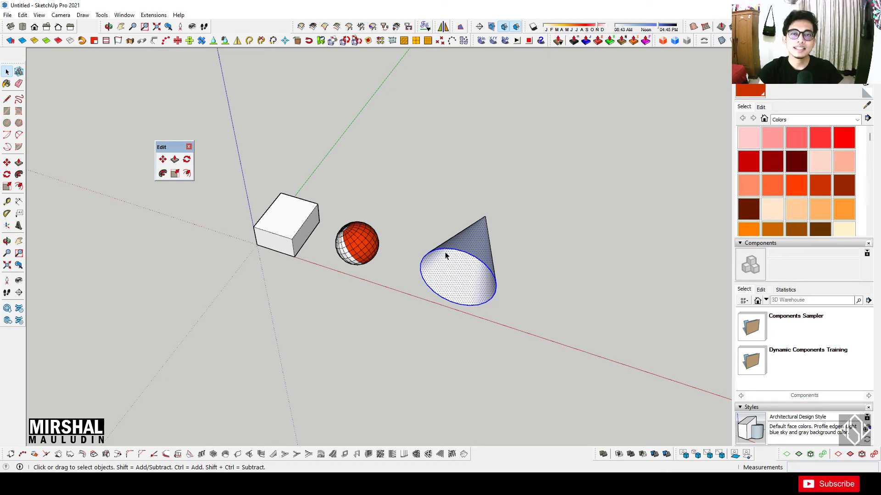
{"action": "mouse_move", "coordinate": [403, 210]}
{"action": "middle_mouse_down"}
{"action": "mouse_move", "coordinate": [350, 205]}
{"action": "mouse_move", "coordinate": [319, 183]}
{"action": "mouse_move", "coordinate": [340, 278]}
{"action": "middle_mouse_up"}
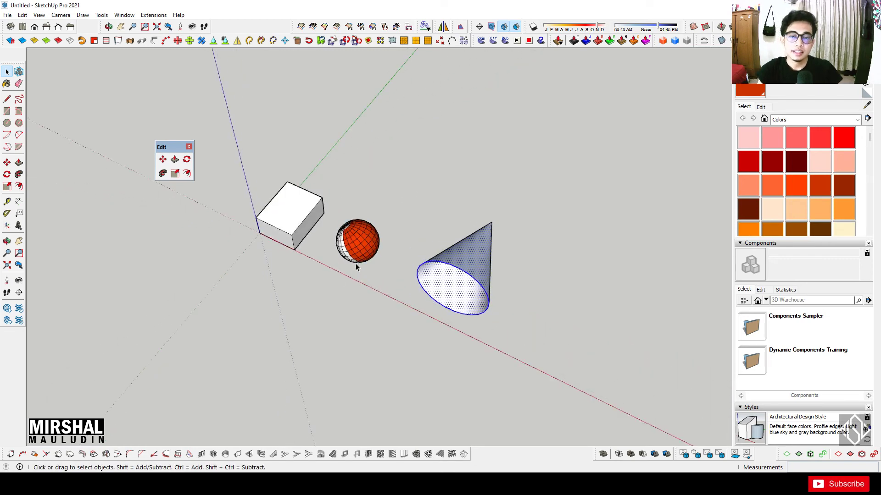